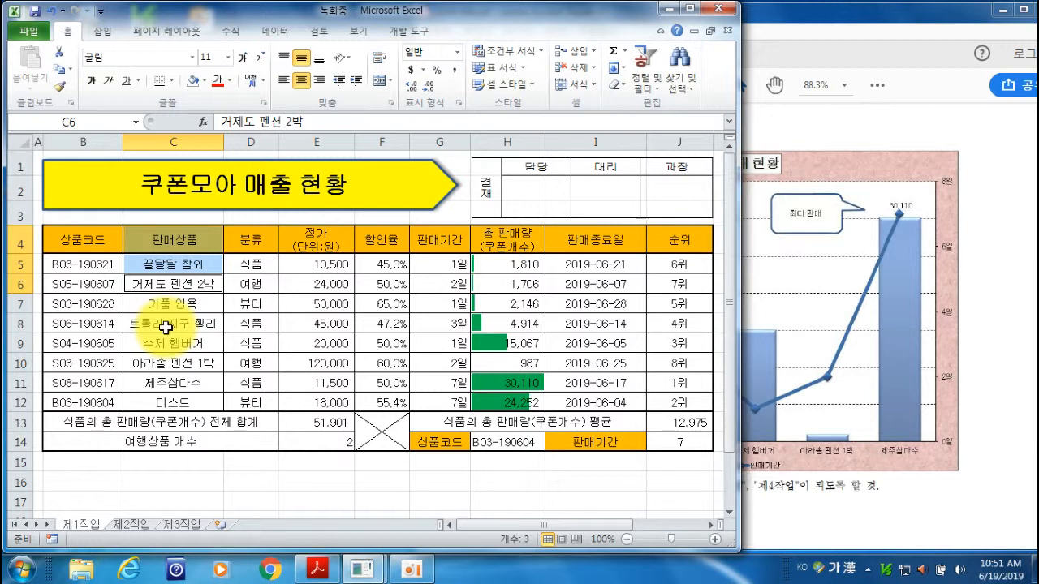
Add the product names in C8 to C11 and the 판매기간 and 총 판매량 headers in G4 and H4 to the selection
{"action": "left_click", "coordinate": [165, 324], "text": "ctrl"}
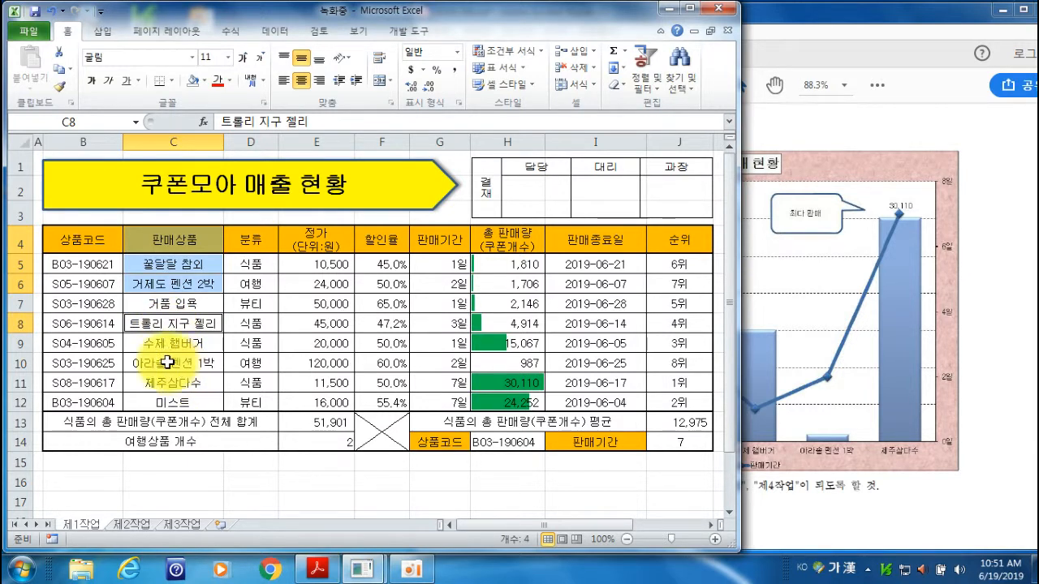
{"action": "left_click", "coordinate": [167, 344], "text": "ctrl"}
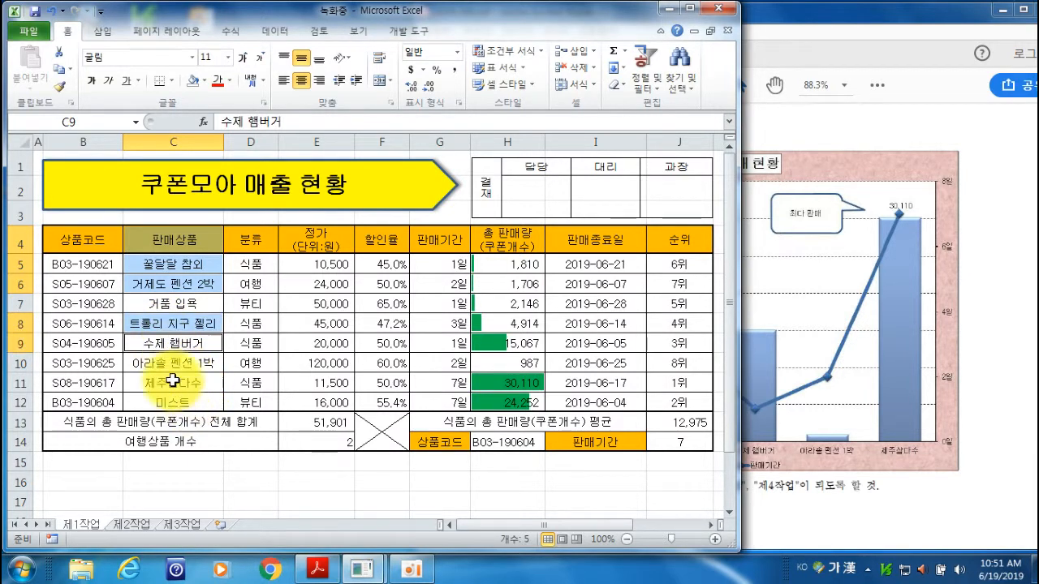
{"action": "left_click", "coordinate": [171, 366], "text": "ctrl"}
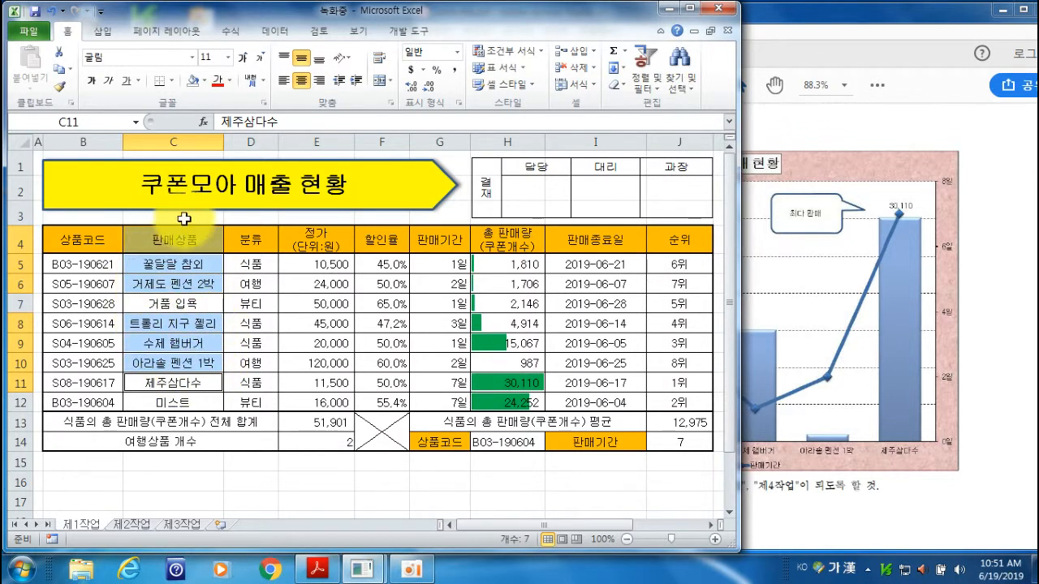
{"action": "left_click", "coordinate": [438, 242], "text": "ctrl"}
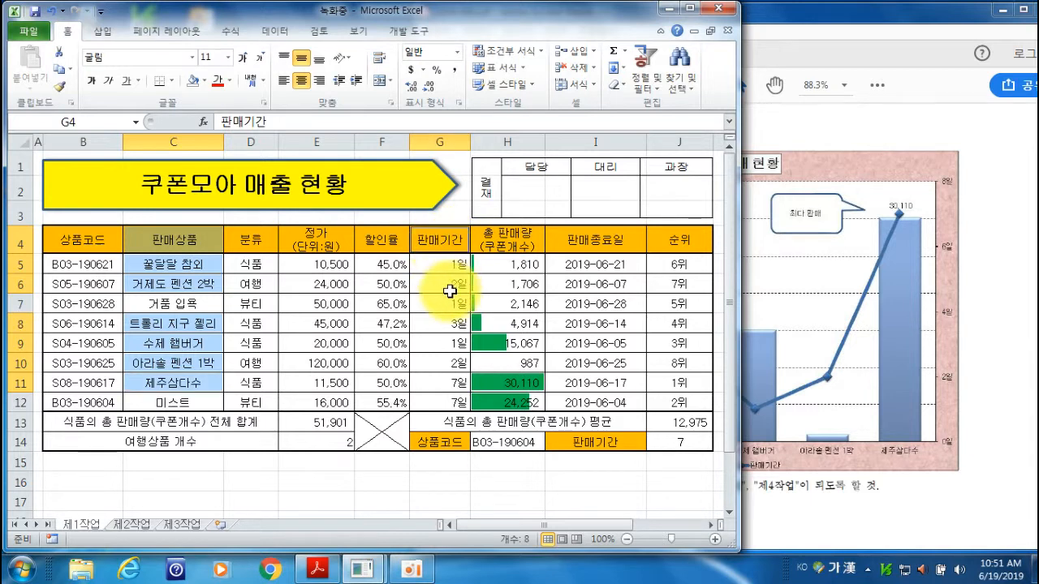
{"action": "left_click", "coordinate": [514, 243], "text": "ctrl"}
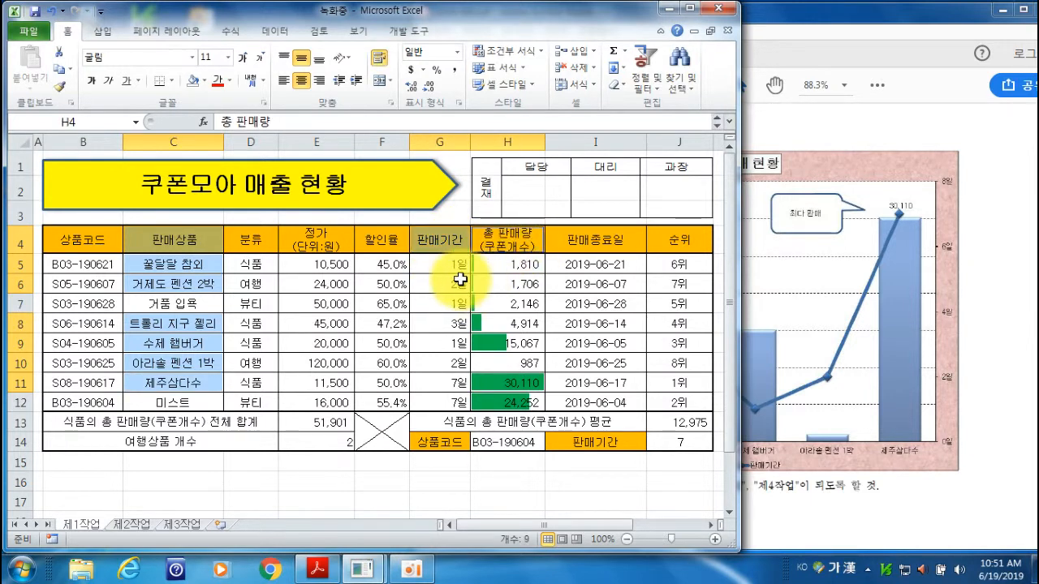
Add the 판매기간 and 총 판매량 values of rows 5, 6, 8, 9, 10 and 11 to the selection
{"action": "left_click", "coordinate": [446, 264], "text": "ctrl"}
{"action": "left_click", "coordinate": [494, 263], "text": "ctrl"}
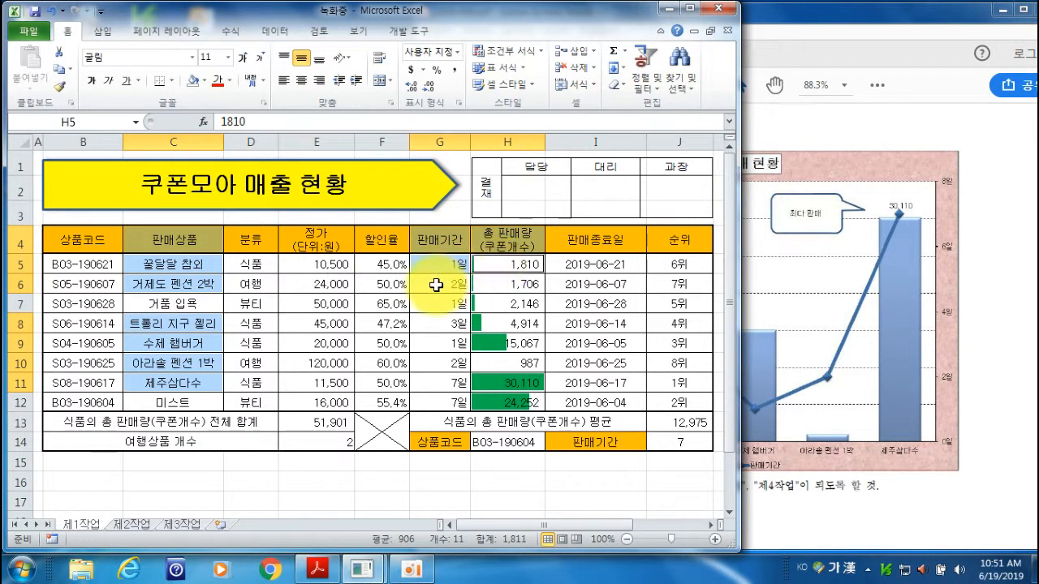
{"action": "left_click", "coordinate": [453, 281], "text": "ctrl"}
{"action": "left_click", "coordinate": [495, 283], "text": "ctrl"}
{"action": "left_click", "coordinate": [454, 323], "text": "ctrl"}
{"action": "left_click", "coordinate": [497, 323], "text": "ctrl"}
{"action": "left_click", "coordinate": [451, 343], "text": "ctrl"}
{"action": "left_click", "coordinate": [482, 344], "text": "ctrl"}
{"action": "left_click", "coordinate": [440, 363], "text": "ctrl"}
{"action": "left_click", "coordinate": [490, 364], "text": "ctrl"}
{"action": "left_click", "coordinate": [445, 382], "text": "ctrl"}
{"action": "left_click", "coordinate": [506, 385], "text": "ctrl"}
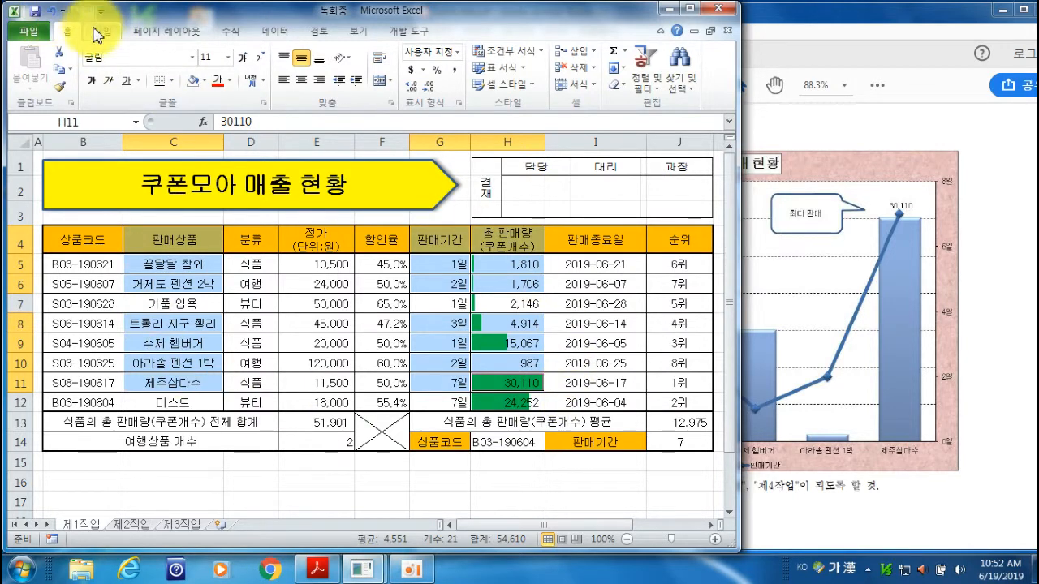
Insert a 2-D clustered column chart from the selected product, sales period and sales volume cells
{"action": "left_click", "coordinate": [103, 34]}
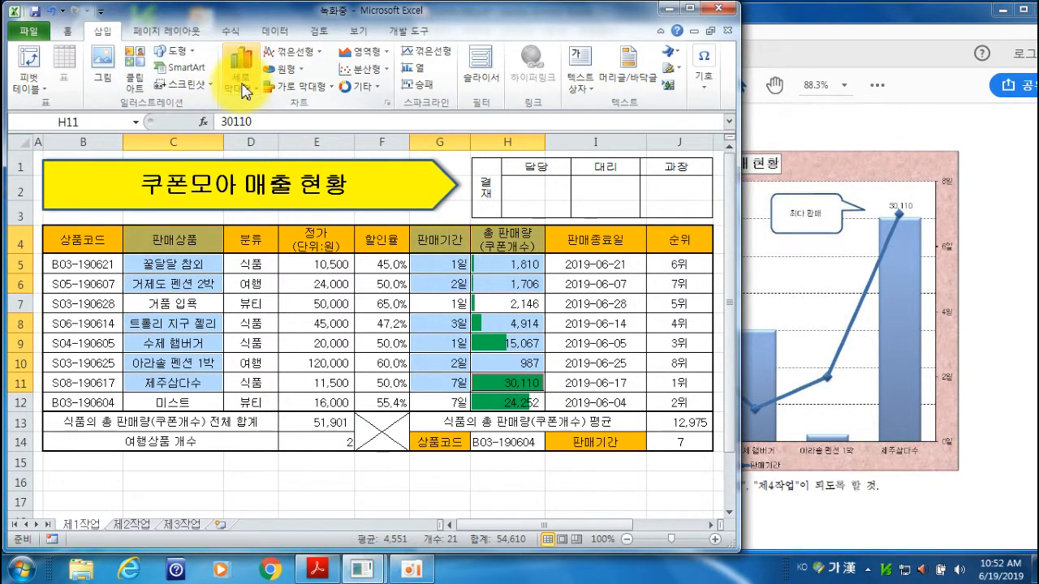
{"action": "left_click", "coordinate": [243, 89]}
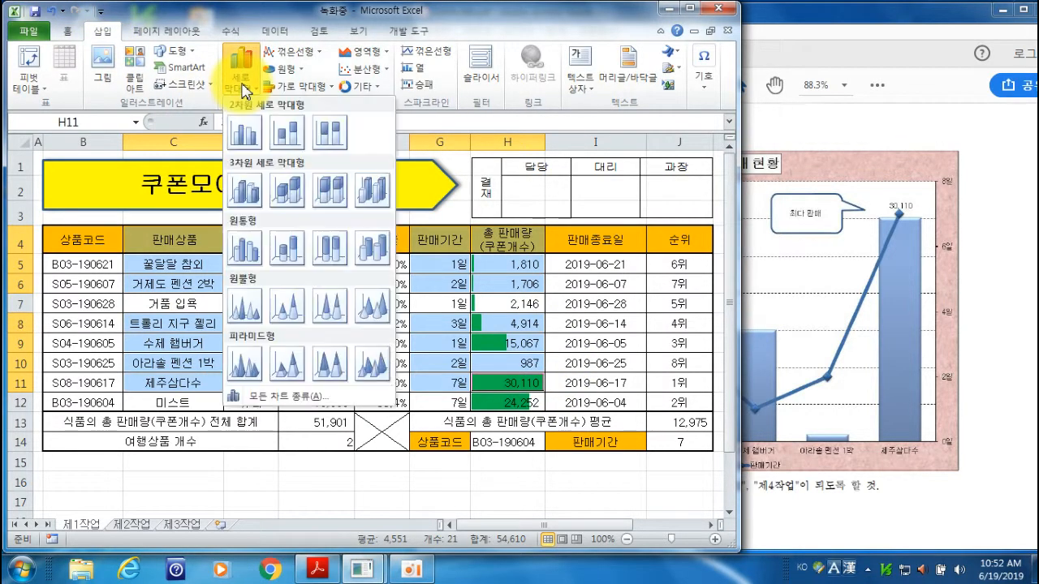
{"action": "left_click", "coordinate": [244, 134]}
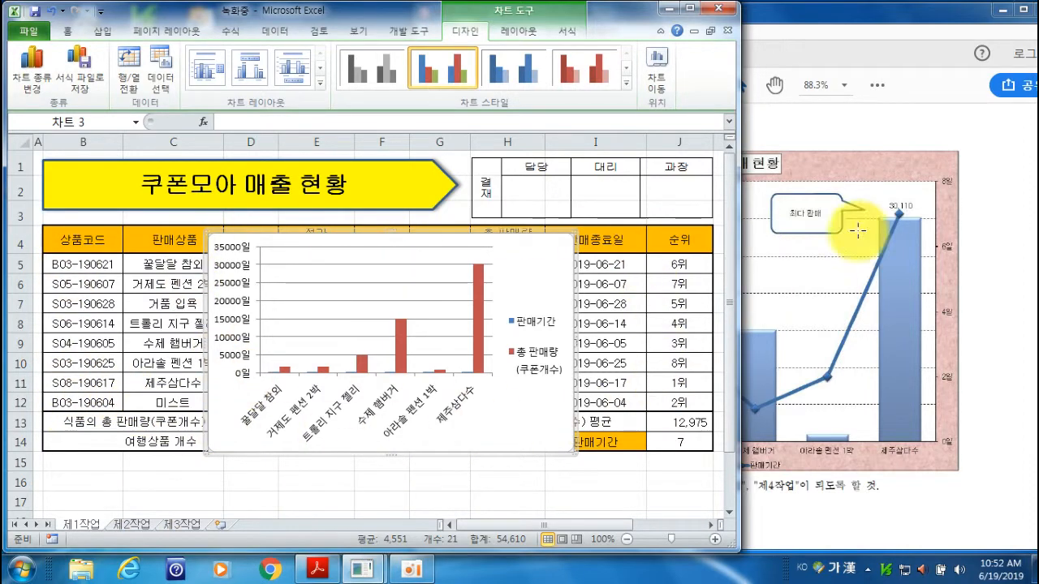
Check the placement condition in the exam PDF and move the chart to a new sheet named 제4작업
{"action": "left_click", "coordinate": [847, 37]}
{"action": "scroll", "coordinate": [838, 152], "scroll_direction": "up", "scroll_amount": 5}
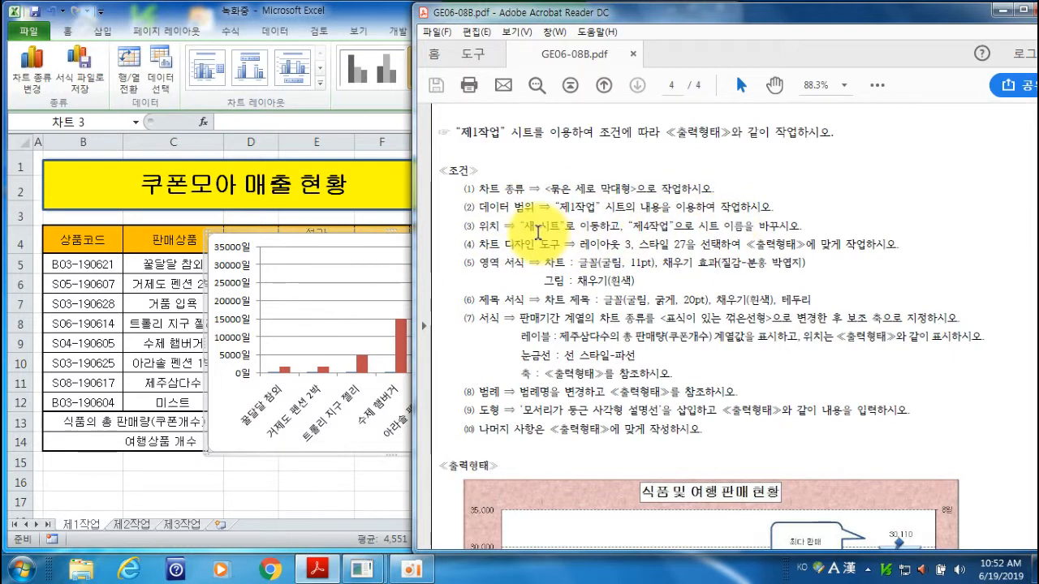
{"action": "left_click", "coordinate": [381, 11]}
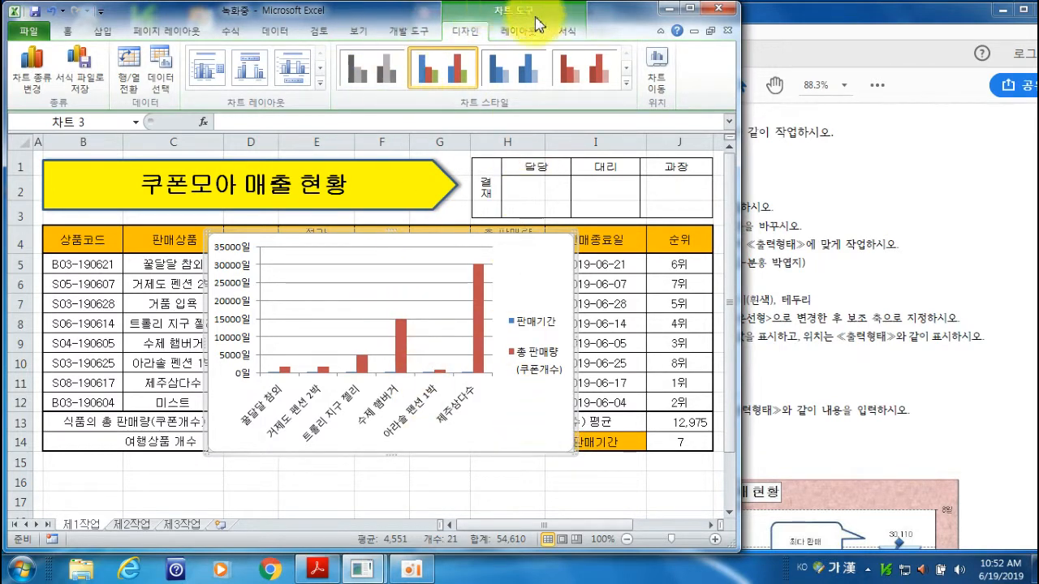
{"action": "left_click", "coordinate": [657, 87]}
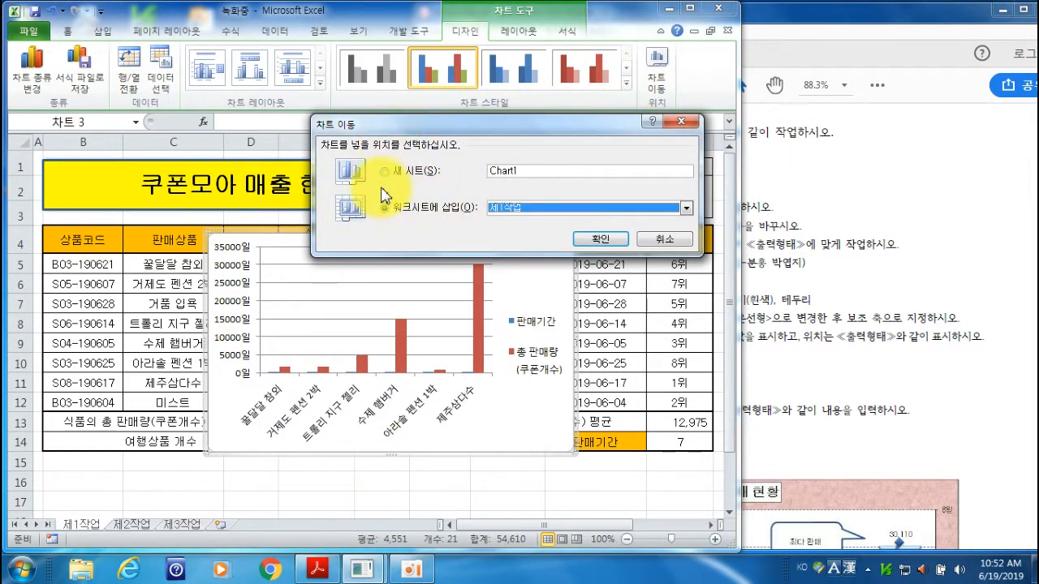
{"action": "left_click", "coordinate": [387, 173]}
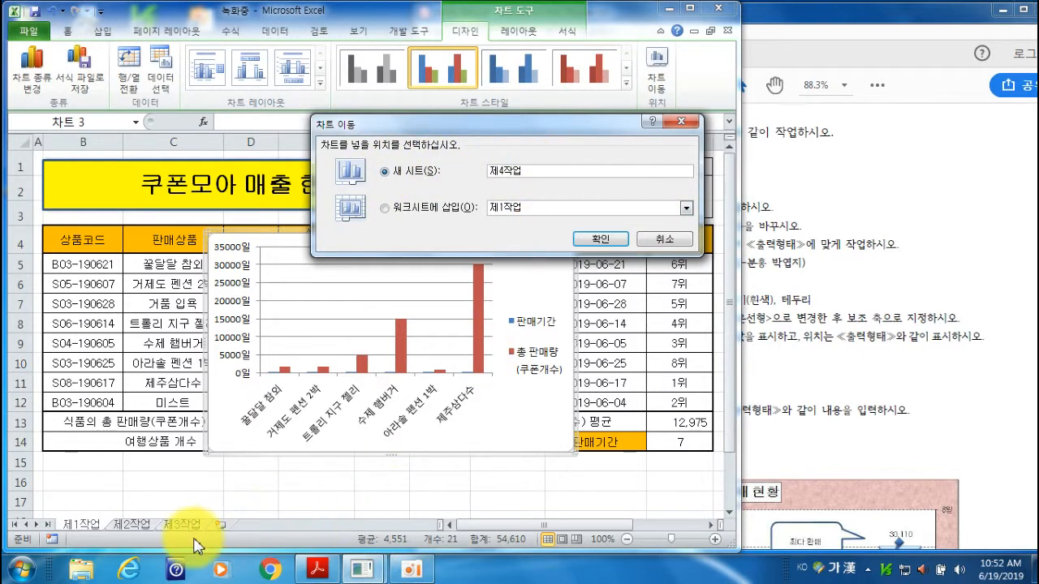
{"action": "left_click", "coordinate": [599, 240]}
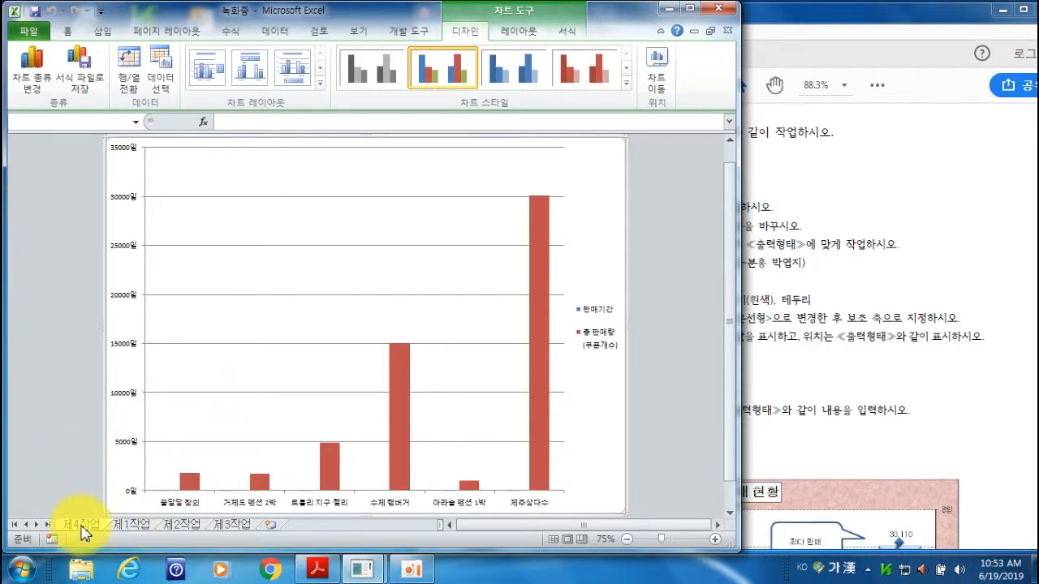
Compare with the sample output in the PDF and reorder the 제4작업 sheet to follow 제3작업
{"action": "left_click", "coordinate": [846, 336]}
{"action": "scroll", "coordinate": [846, 337], "scroll_direction": "down", "scroll_amount": 5}
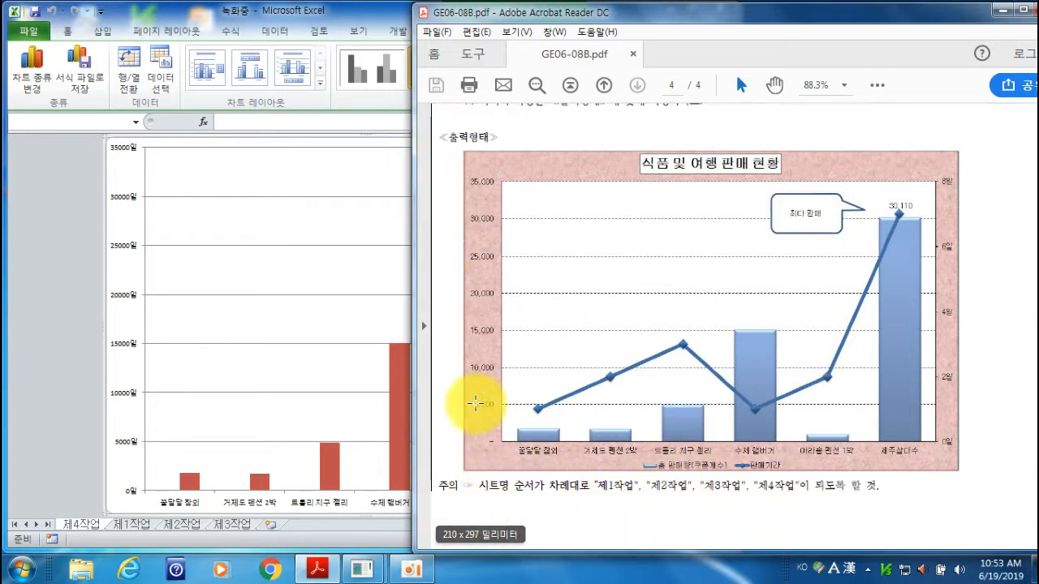
{"action": "scroll", "coordinate": [631, 377], "scroll_direction": "up", "scroll_amount": 3}
{"action": "scroll", "coordinate": [631, 377], "scroll_direction": "up", "scroll_amount": 2}
{"action": "left_click", "coordinate": [365, 13]}
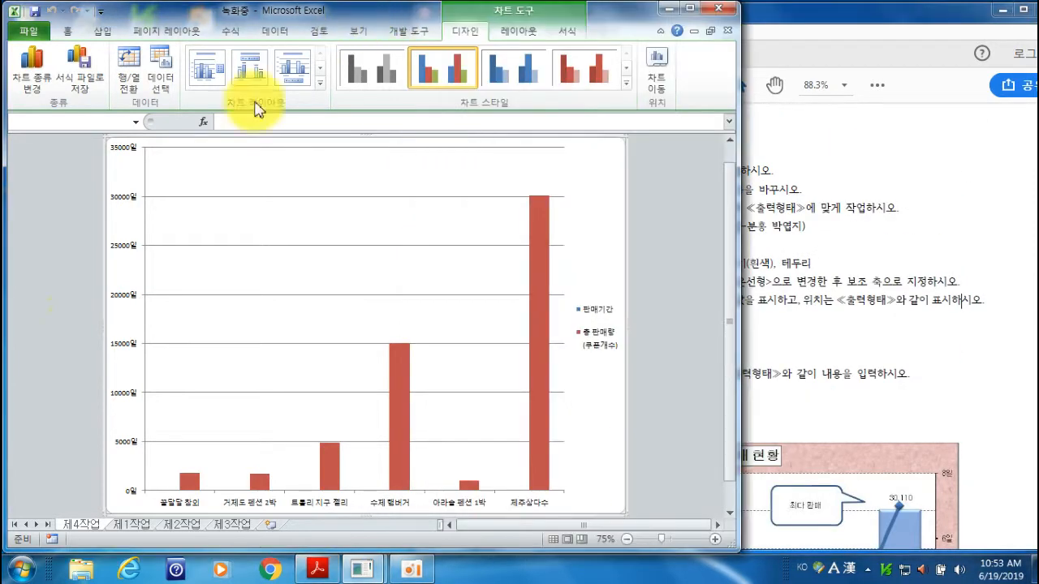
{"action": "left_click_drag", "start_coordinate": [81, 529], "coordinate": [272, 532]}
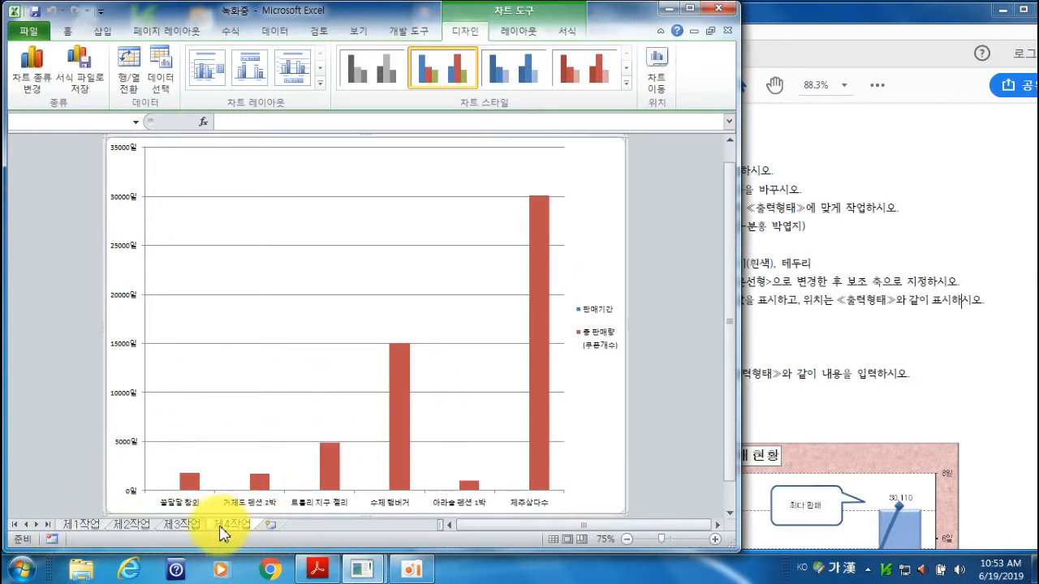
Review the chart design condition in the PDF and apply layout 3 and style 27 to the chart
{"action": "left_click", "coordinate": [855, 281]}
{"action": "left_click_drag", "start_coordinate": [479, 189], "coordinate": [807, 194]}
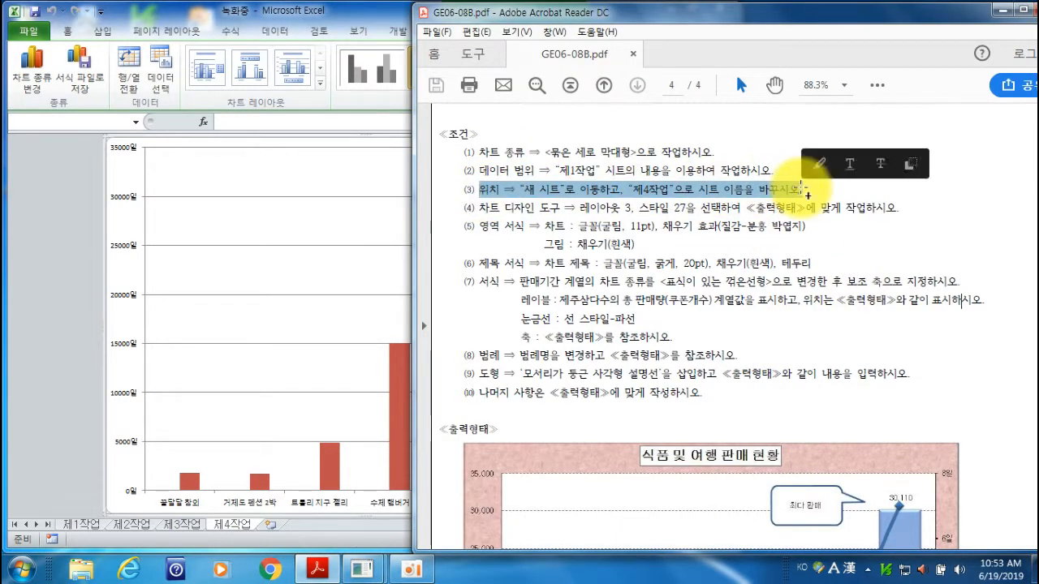
{"action": "left_click", "coordinate": [599, 227]}
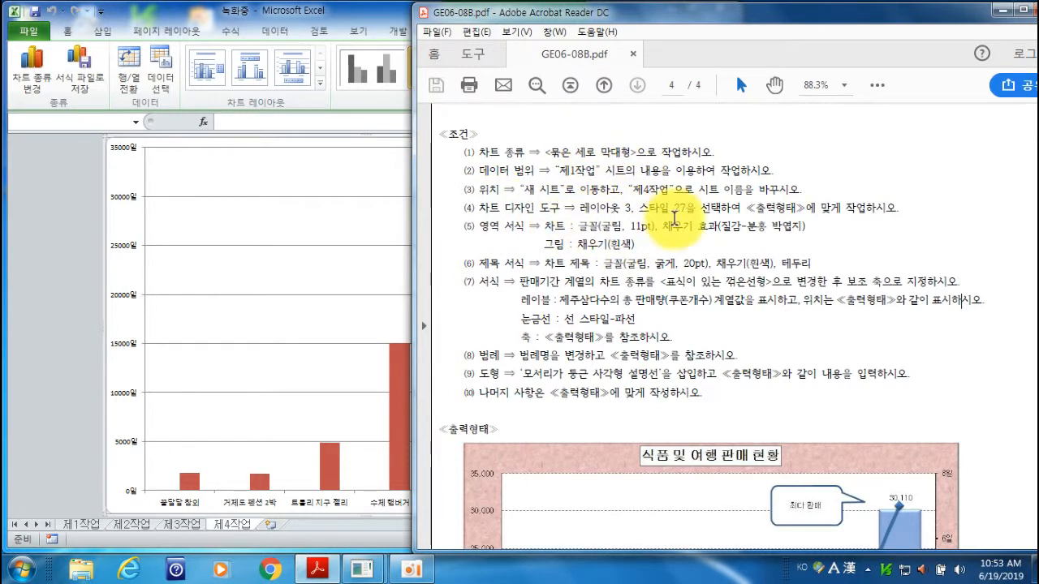
{"action": "left_click", "coordinate": [385, 18]}
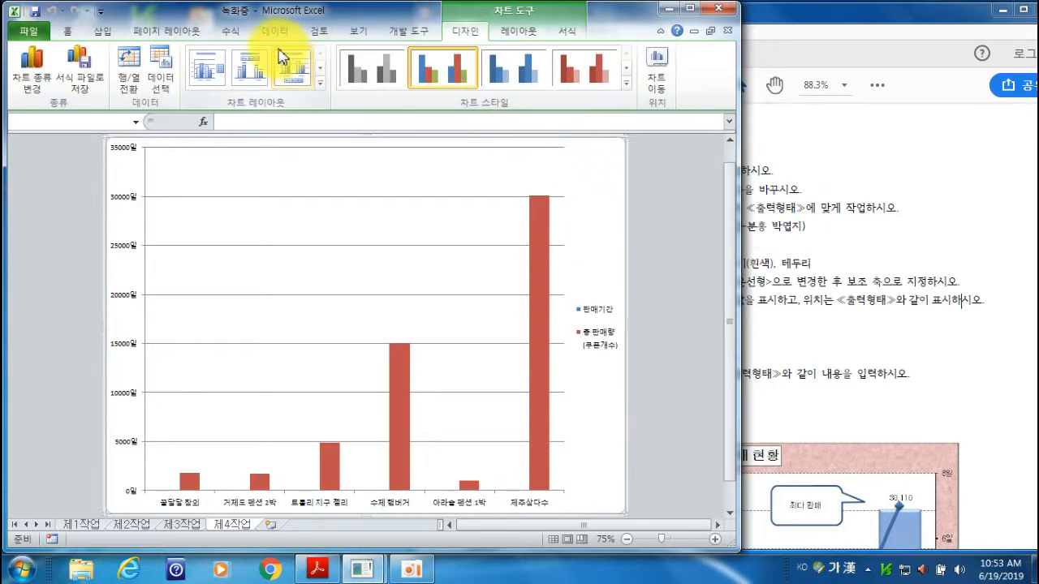
{"action": "left_click", "coordinate": [321, 83]}
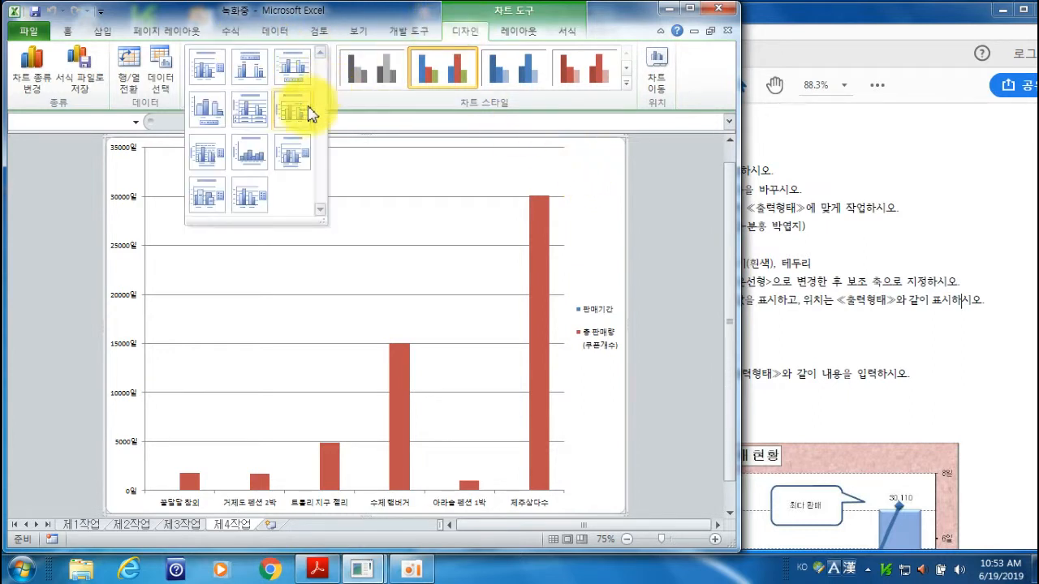
{"action": "left_click", "coordinate": [290, 70]}
{"action": "left_click", "coordinate": [626, 83]}
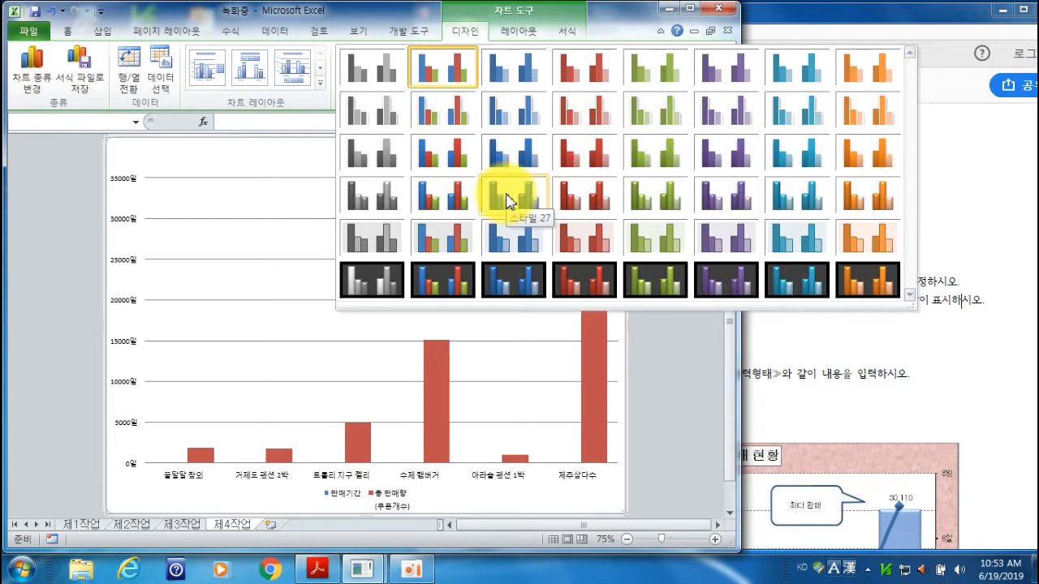
{"action": "left_click", "coordinate": [506, 200]}
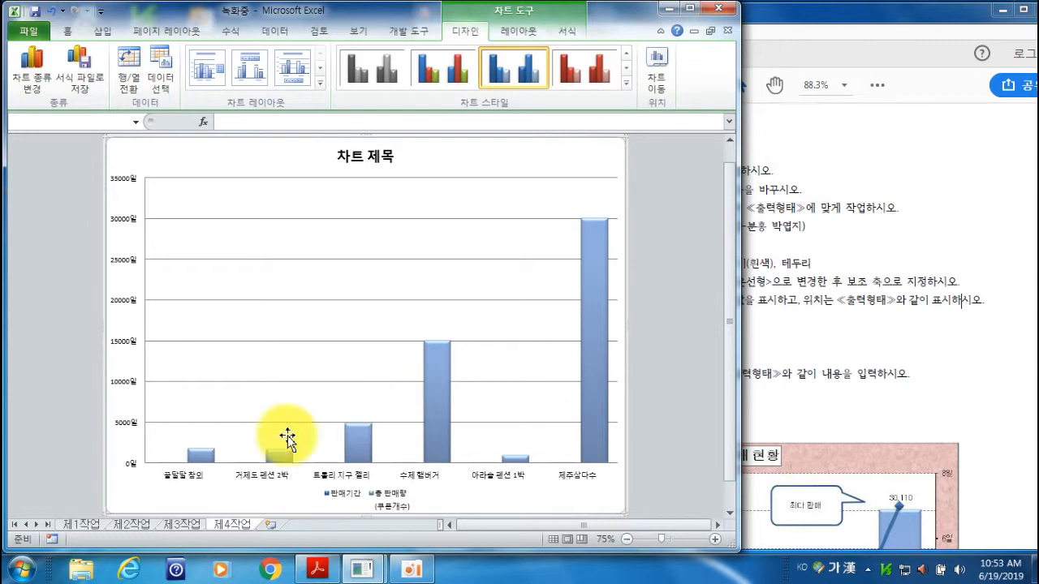
Review the area format condition in the PDF and set the chart area font to 굴림, 11 pt
{"action": "left_click", "coordinate": [878, 207]}
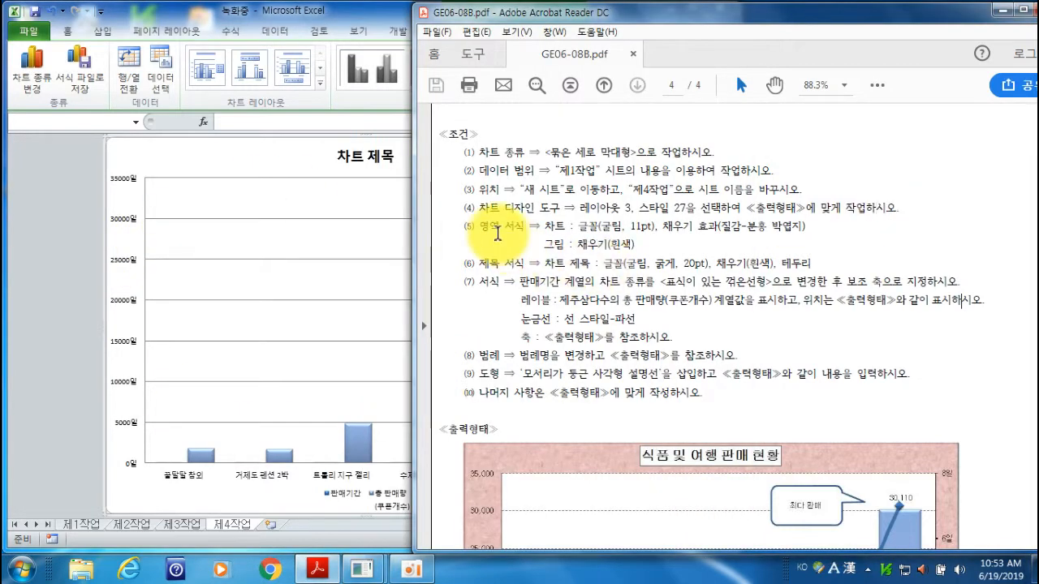
{"action": "left_click_drag", "start_coordinate": [479, 207], "coordinate": [857, 211]}
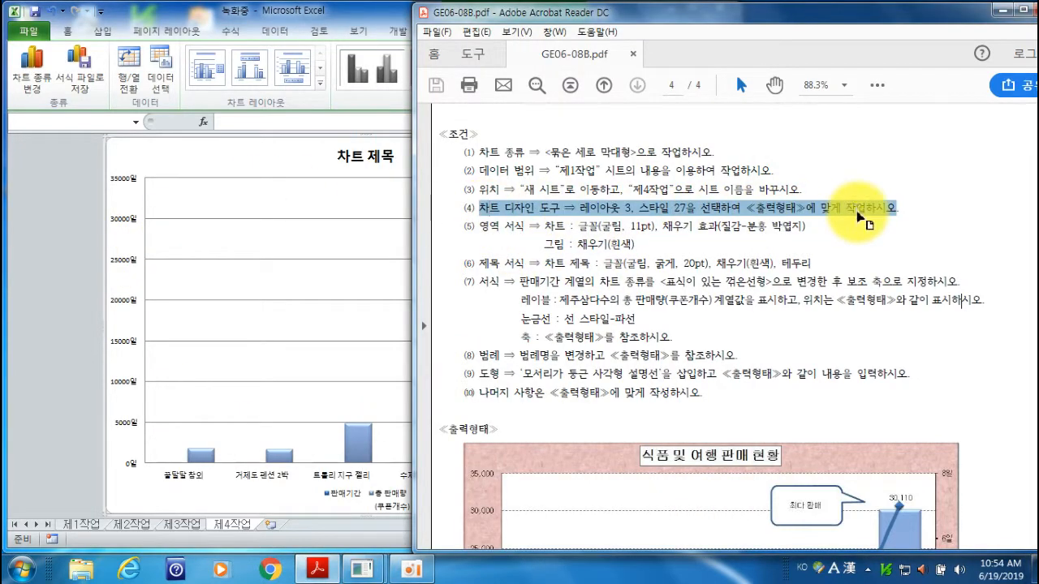
{"action": "left_click", "coordinate": [855, 216]}
{"action": "scroll", "coordinate": [848, 232], "scroll_direction": "down", "scroll_amount": 1}
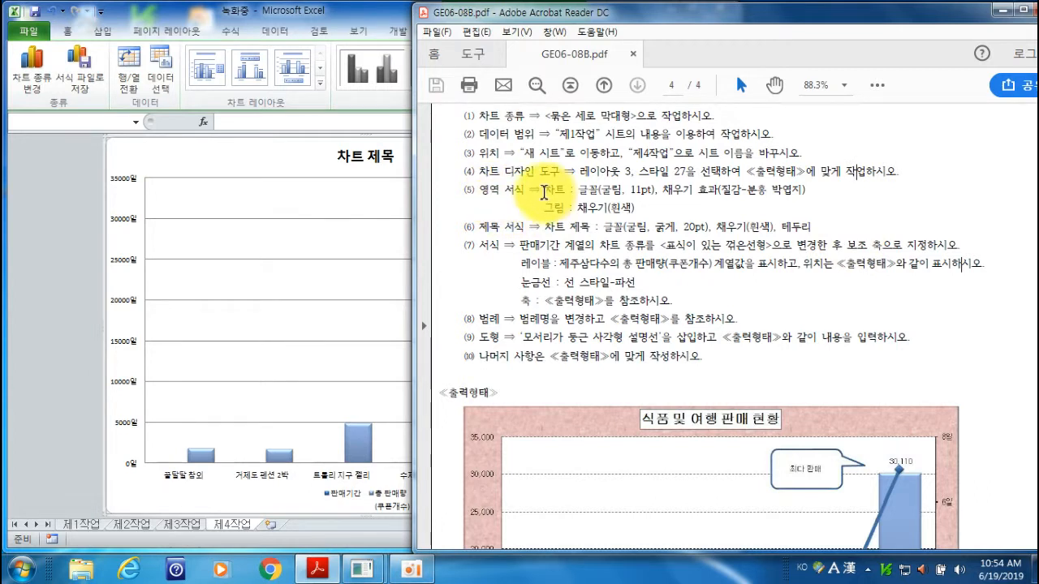
{"action": "left_click_drag", "start_coordinate": [565, 190], "coordinate": [805, 192]}
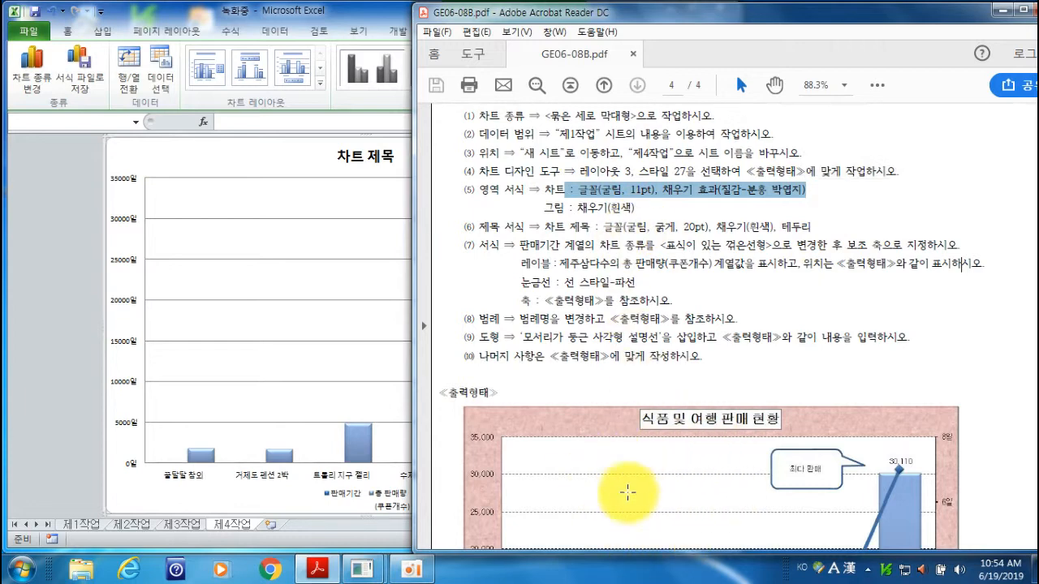
{"action": "left_click", "coordinate": [361, 23]}
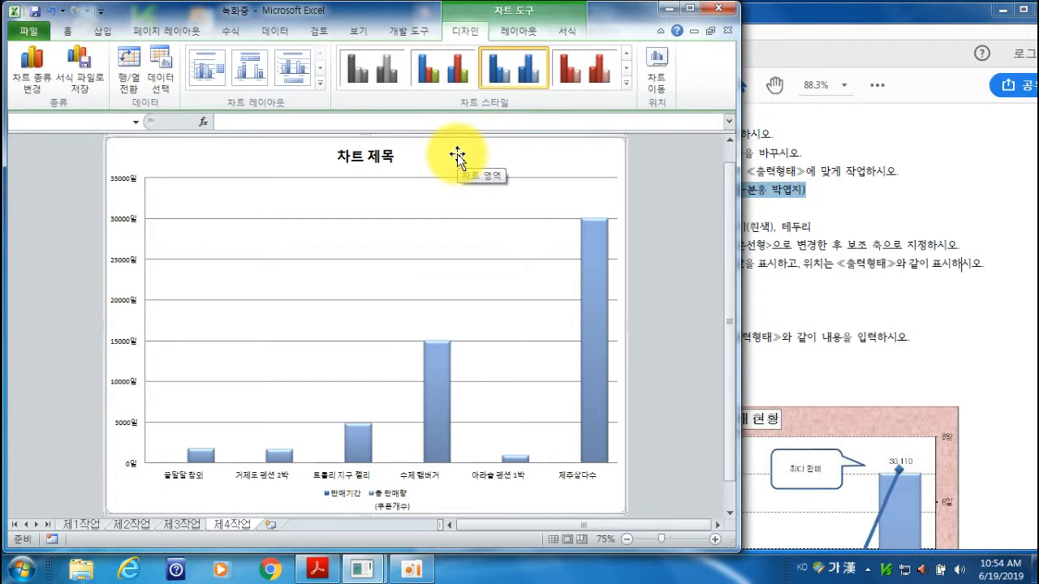
{"action": "right_click", "coordinate": [457, 154]}
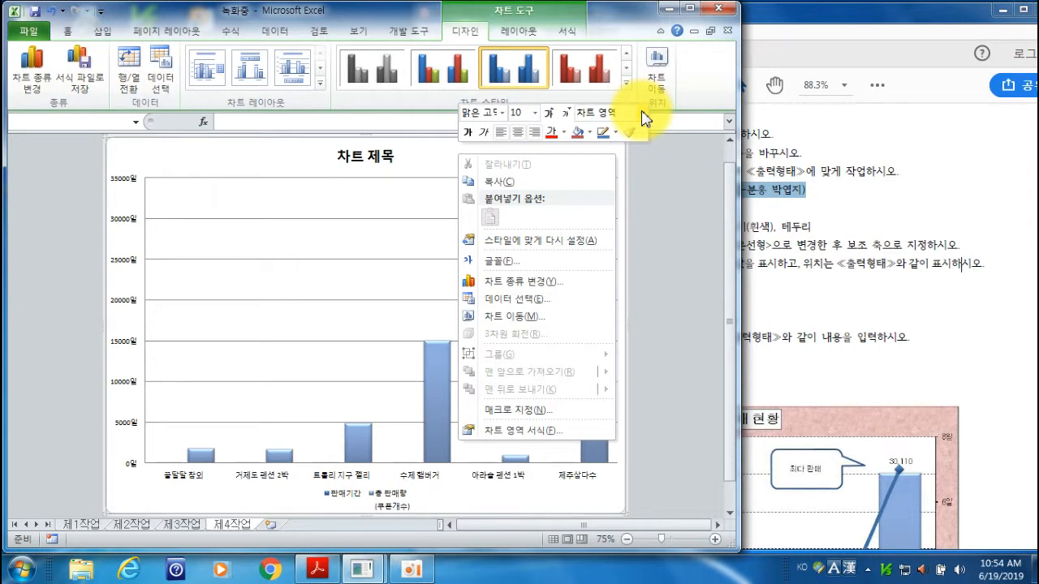
{"action": "left_click", "coordinate": [484, 115]}
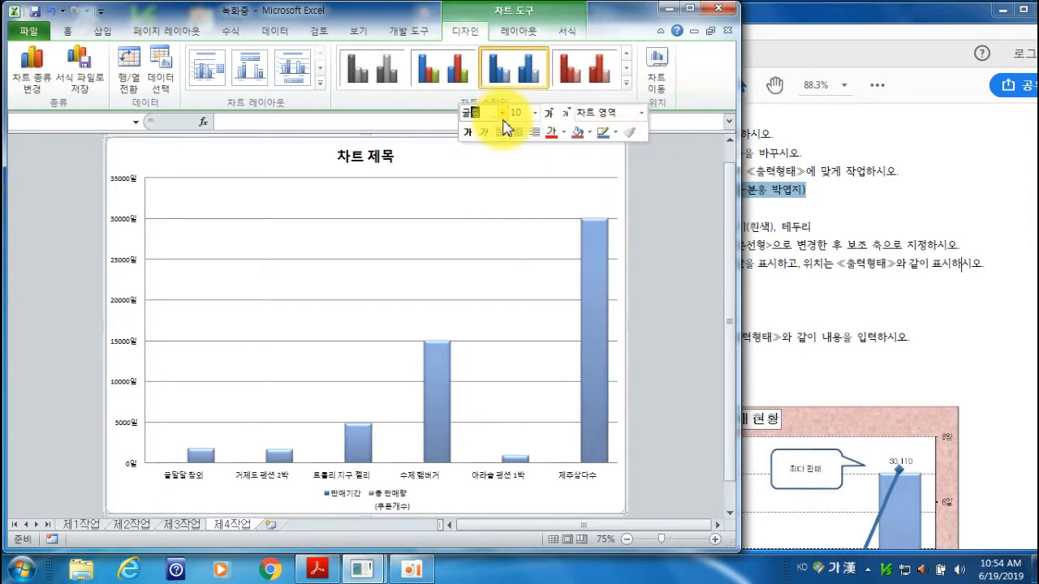
{"action": "key", "text": "Return"}
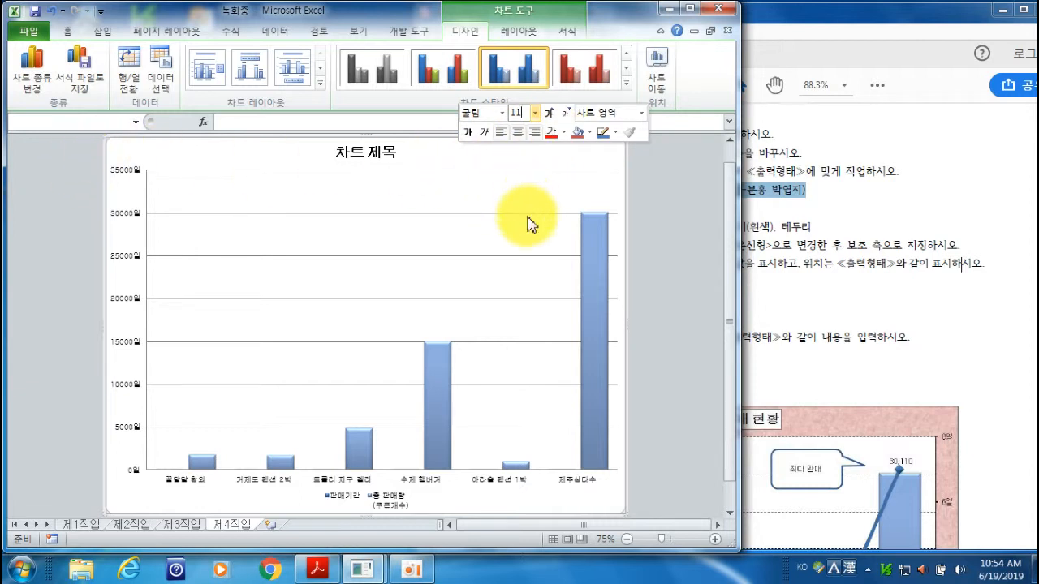
{"action": "key", "text": "Return"}
Fill the chart area with the 분홍 박엽지 texture
{"action": "left_click", "coordinate": [591, 134]}
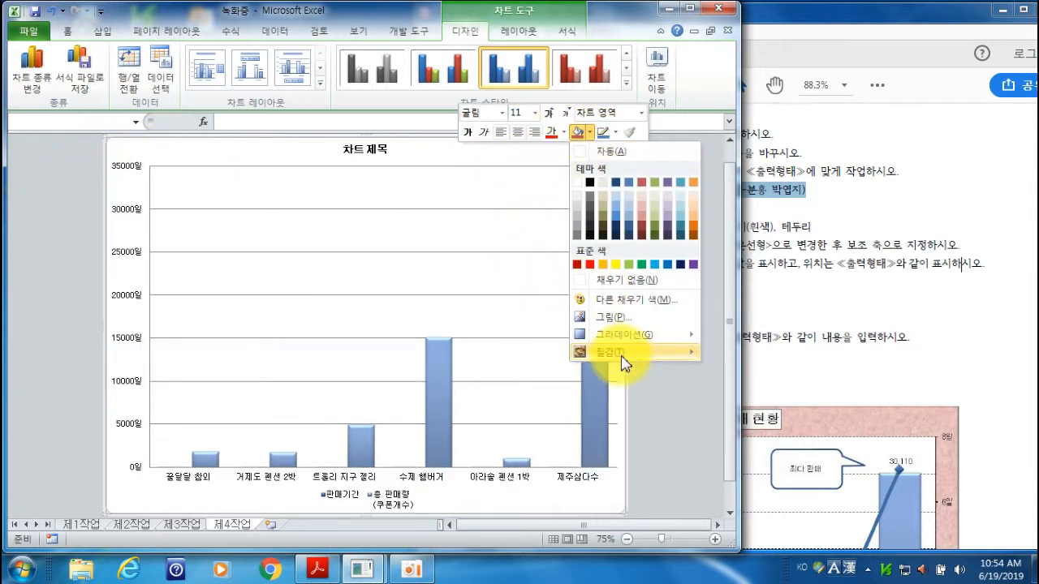
{"action": "mouse_move", "coordinate": [622, 362]}
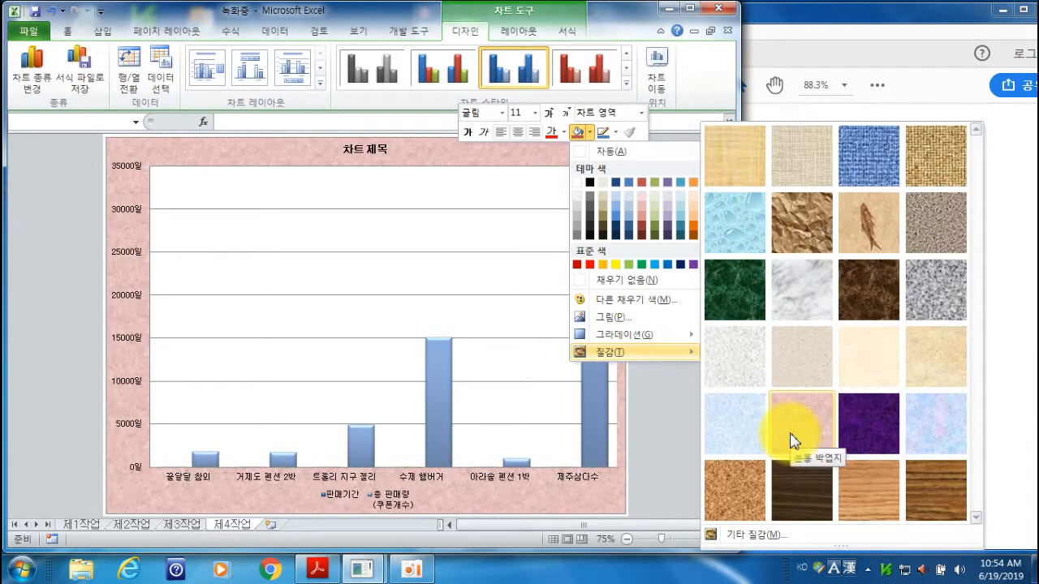
{"action": "left_click", "coordinate": [795, 440]}
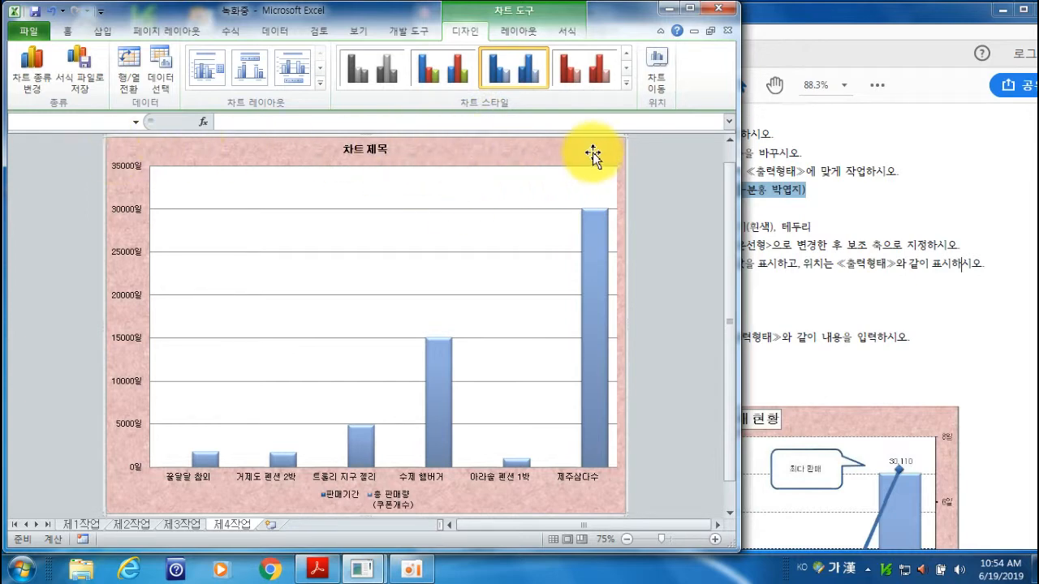
Review the area format condition in the PDF and fill the chart's plot area with white
{"action": "left_click", "coordinate": [860, 210]}
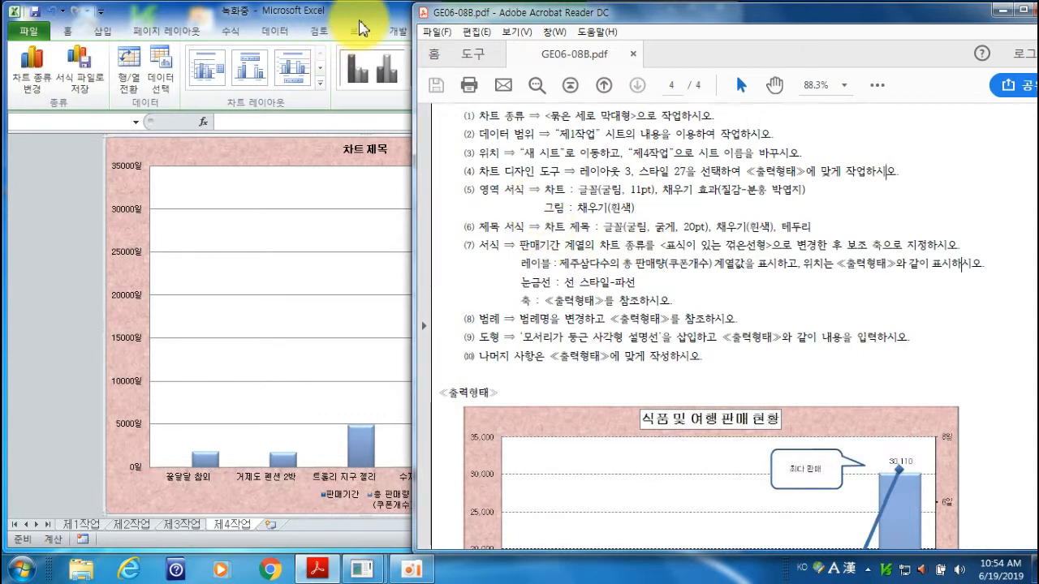
{"action": "left_click", "coordinate": [359, 22]}
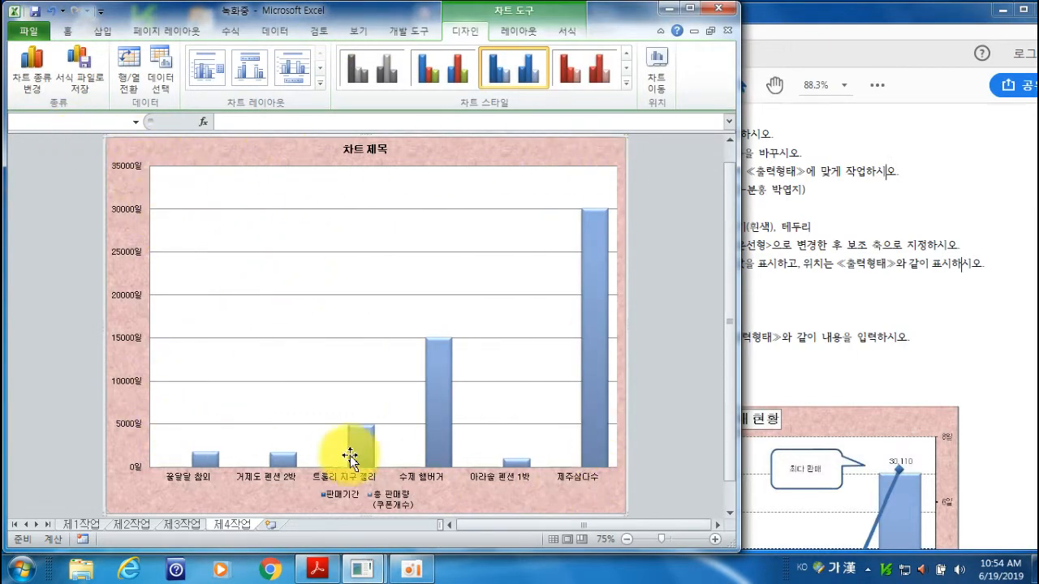
{"action": "right_click", "coordinate": [315, 229]}
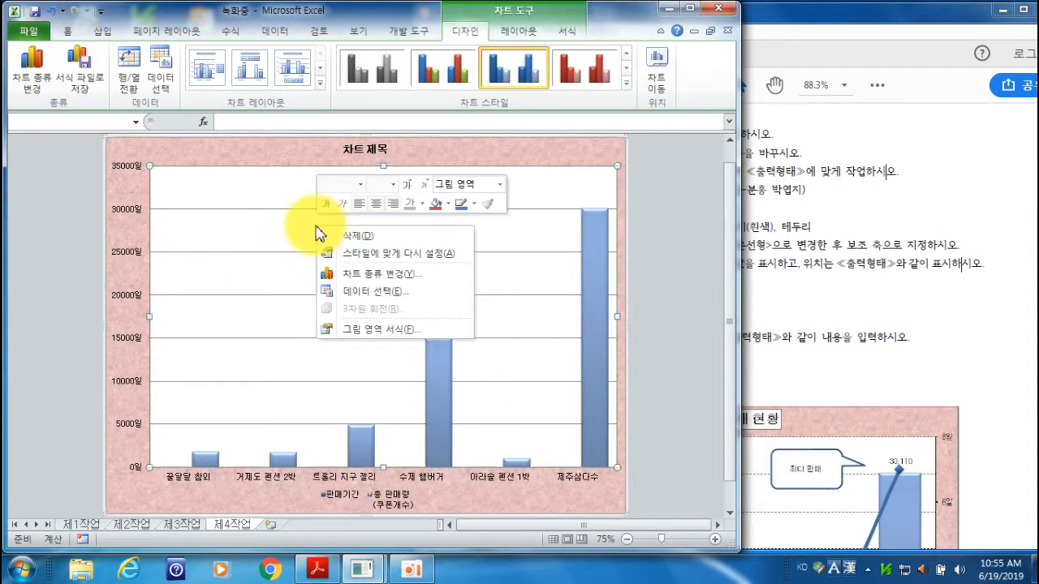
{"action": "left_click", "coordinate": [448, 206]}
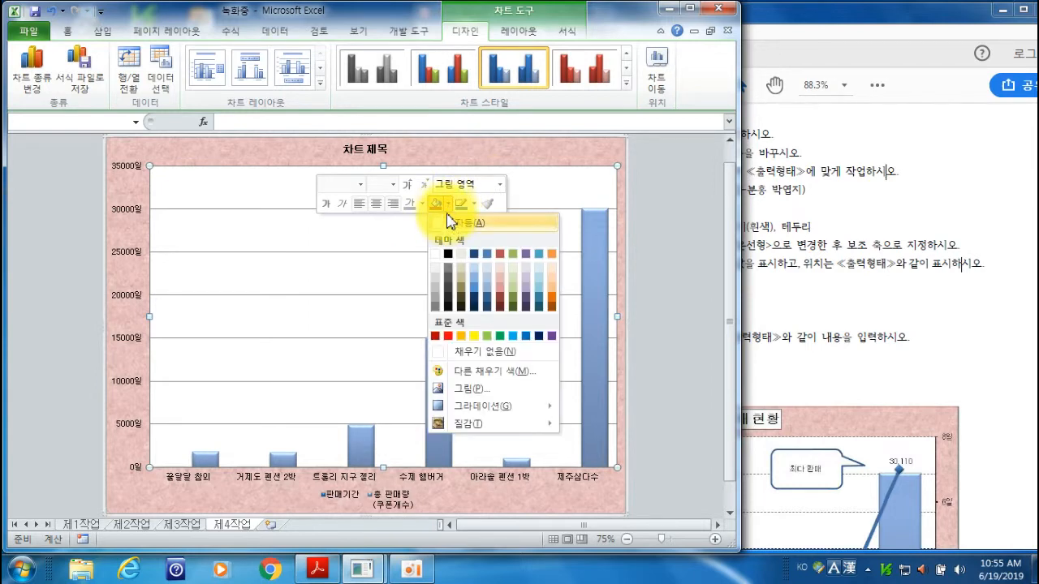
{"action": "left_click", "coordinate": [436, 257]}
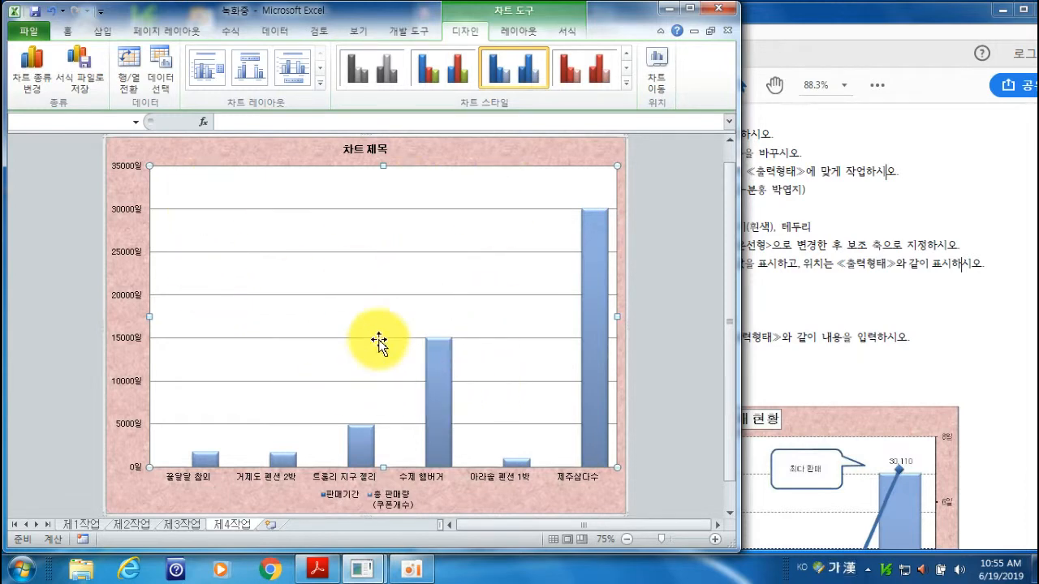
Review the title format condition in the PDF and change the chart title to 식품 및 여행 판매 현황
{"action": "left_click", "coordinate": [816, 223]}
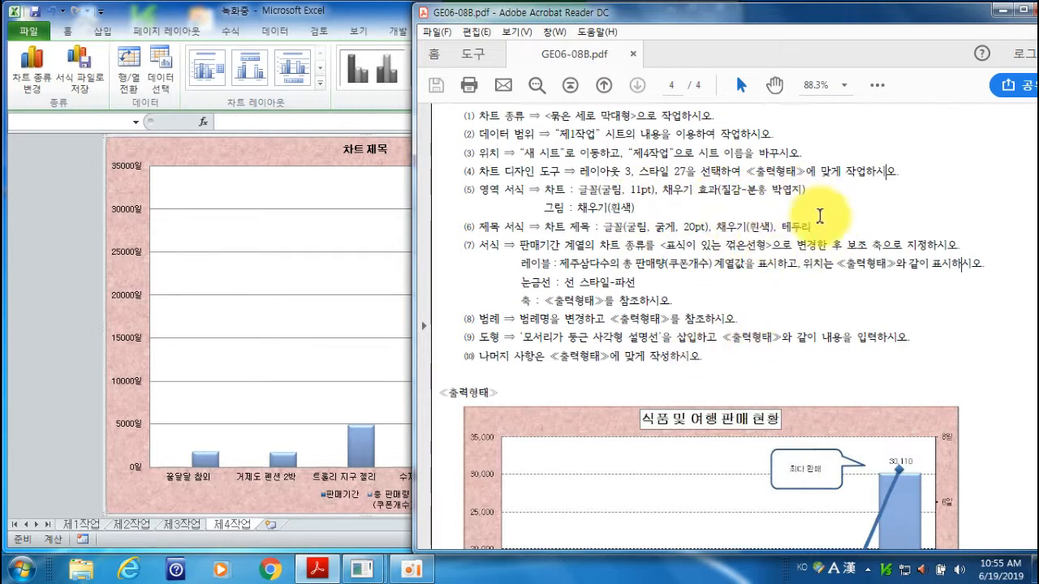
{"action": "left_click", "coordinate": [336, 11]}
{"action": "left_click", "coordinate": [375, 151]}
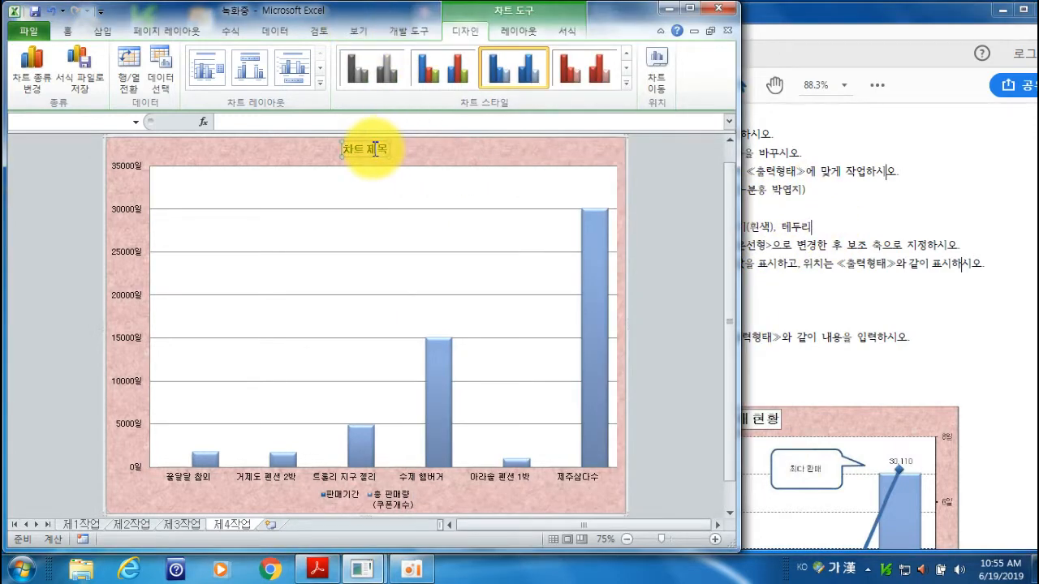
{"action": "right_click", "coordinate": [381, 151]}
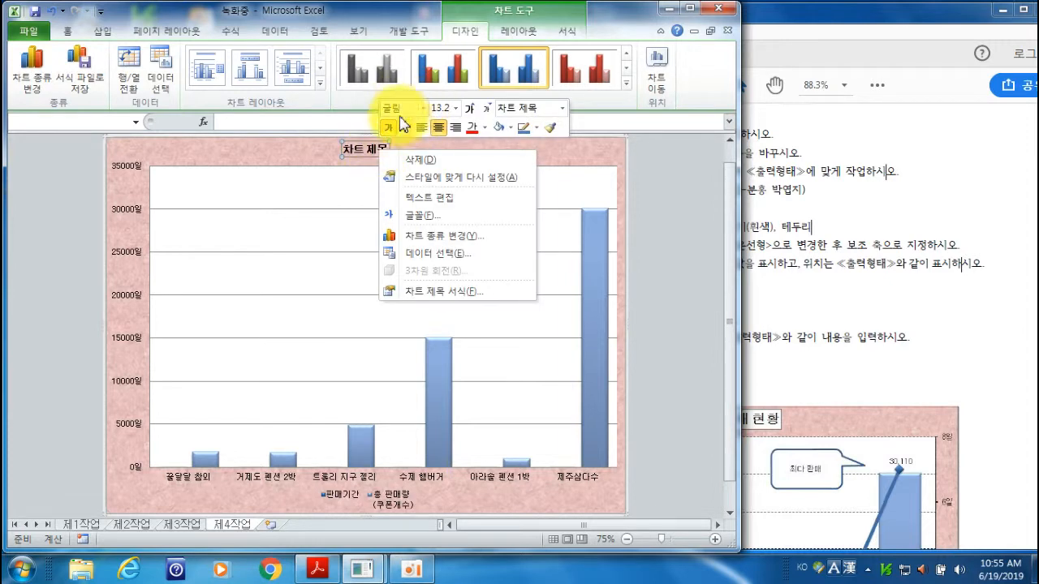
{"action": "left_click", "coordinate": [357, 150]}
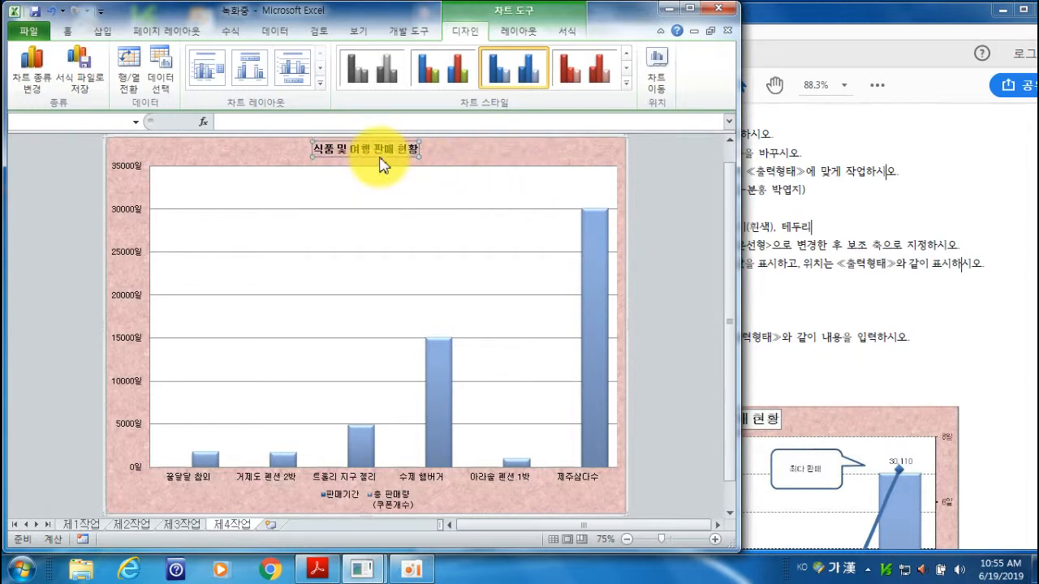
Format the chart title with a 20 pt font size, a white fill and a black border
{"action": "right_click", "coordinate": [382, 154]}
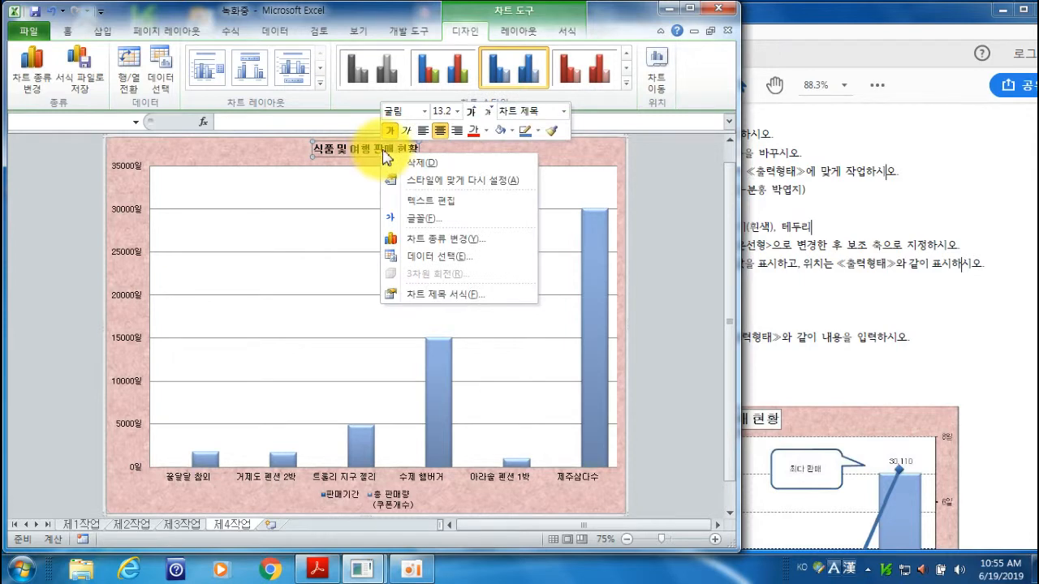
{"action": "left_click", "coordinate": [457, 111]}
{"action": "left_click", "coordinate": [450, 259]}
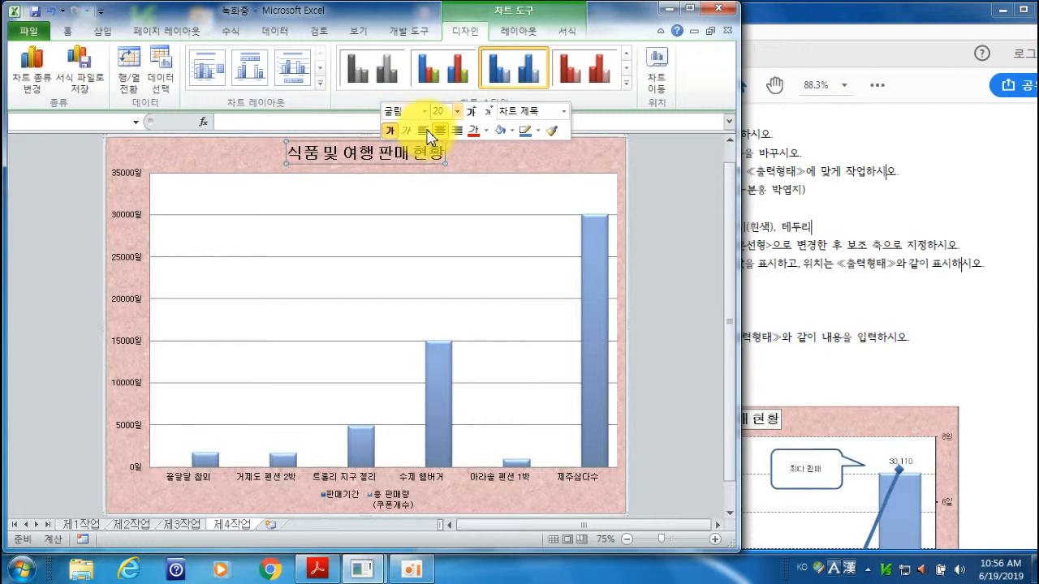
{"action": "left_click", "coordinate": [511, 131]}
{"action": "left_click", "coordinate": [499, 182]}
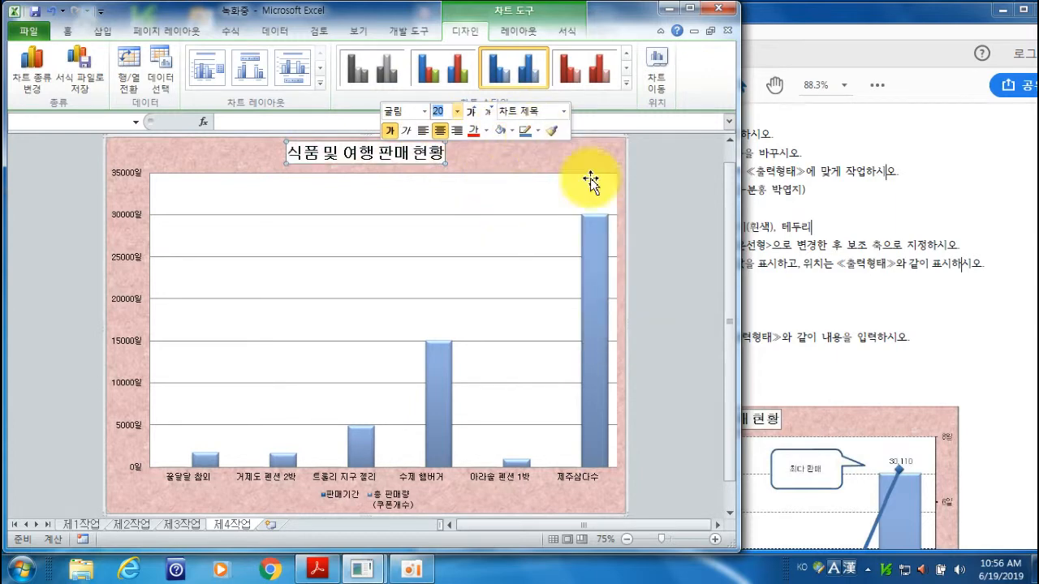
{"action": "left_click", "coordinate": [536, 132]}
{"action": "left_click", "coordinate": [536, 181]}
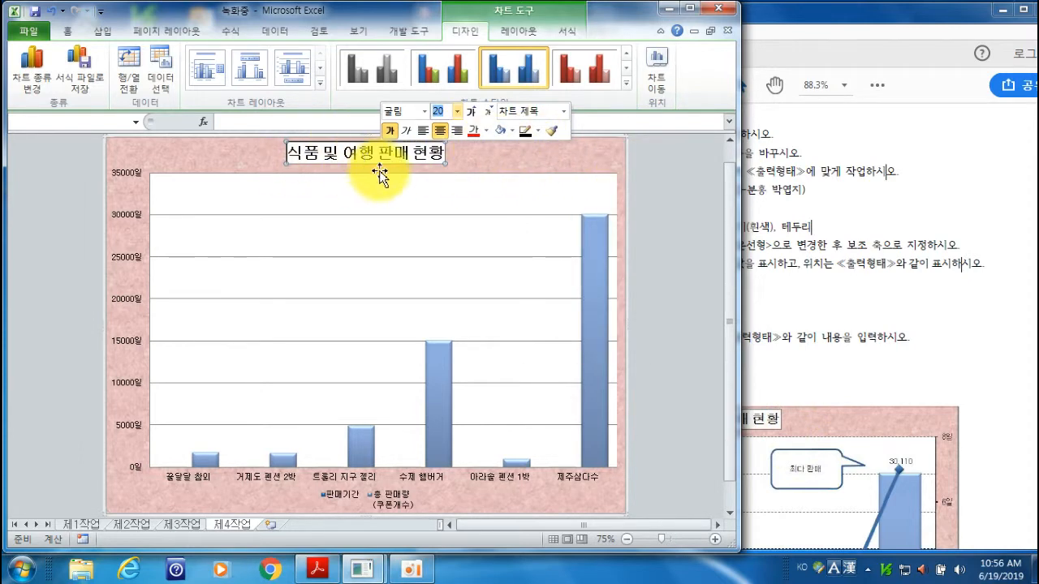
Examine the series format conditions and the sample output chart in the PDF, and return to the Excel chart
{"action": "left_click", "coordinate": [863, 17]}
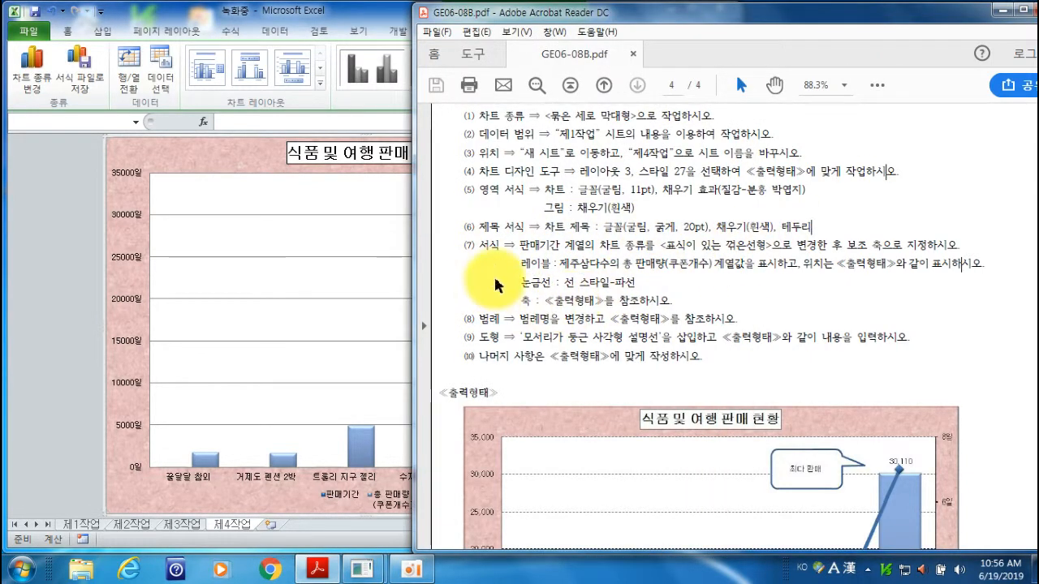
{"action": "scroll", "coordinate": [739, 285], "scroll_direction": "down", "scroll_amount": 1}
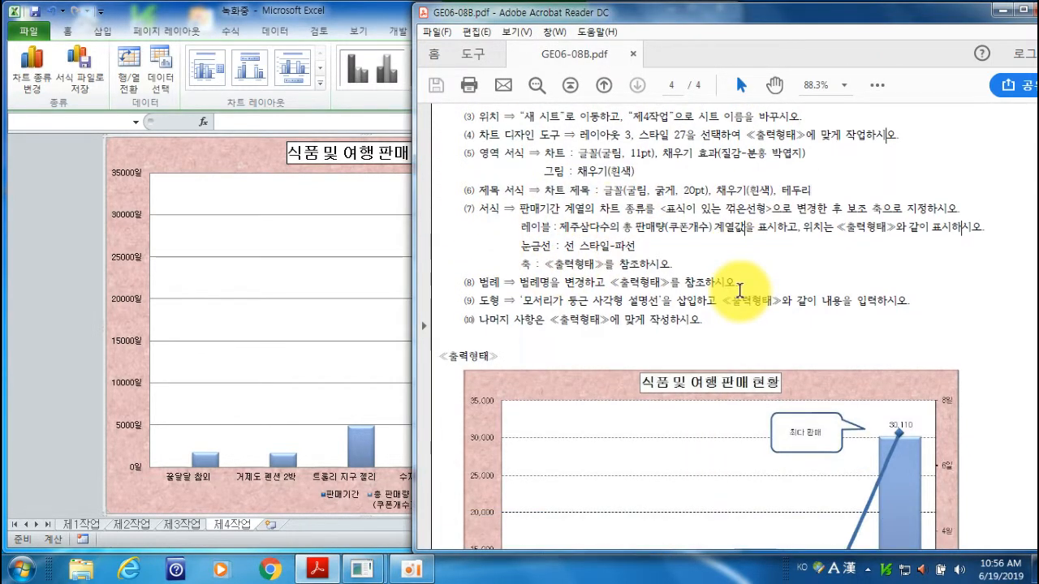
{"action": "scroll", "coordinate": [677, 304], "scroll_direction": "down", "scroll_amount": 5}
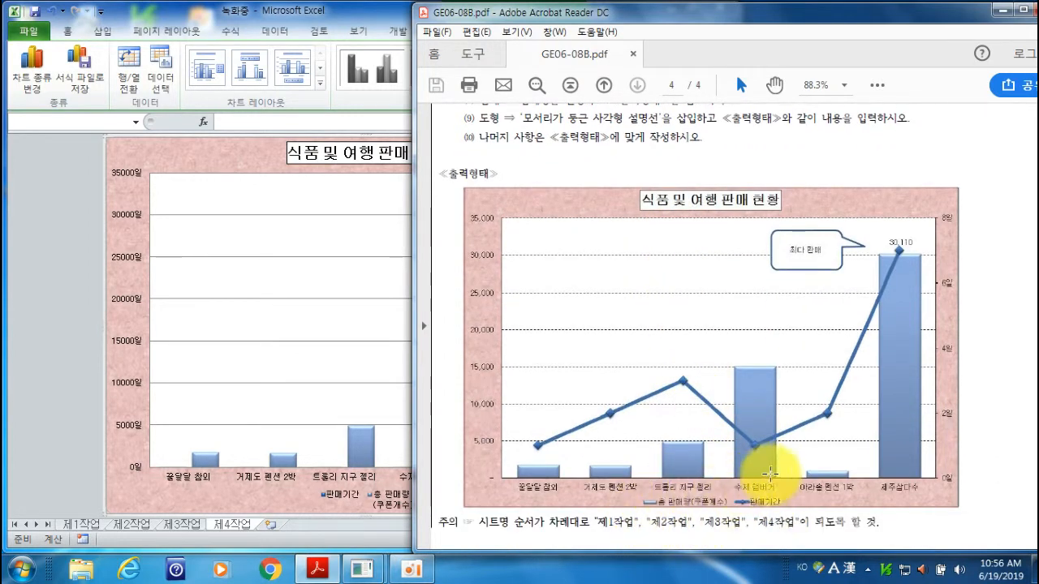
{"action": "scroll", "coordinate": [615, 385], "scroll_direction": "up", "scroll_amount": 3}
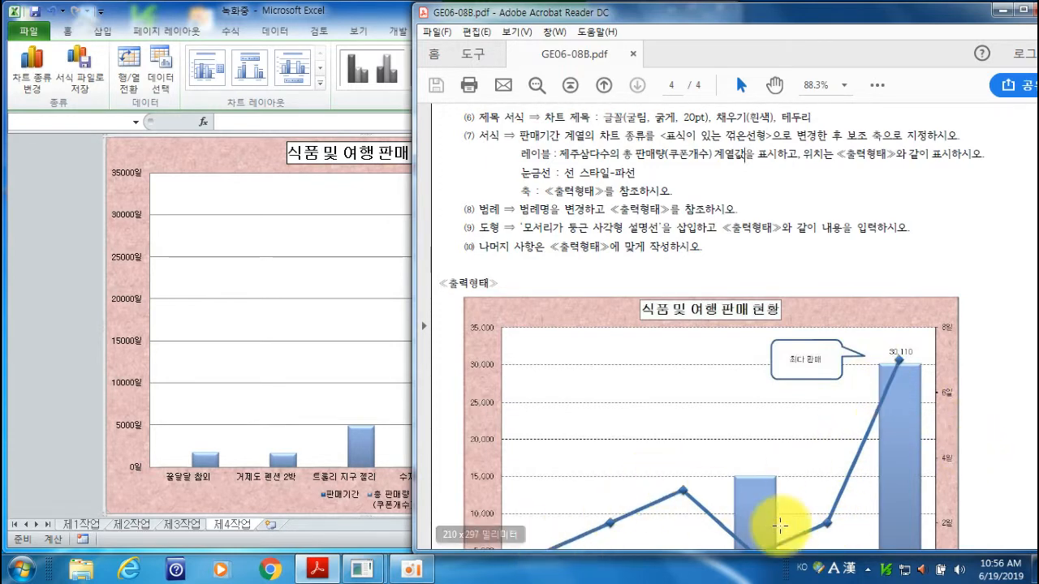
{"action": "scroll", "coordinate": [982, 417], "scroll_direction": "down", "scroll_amount": 1}
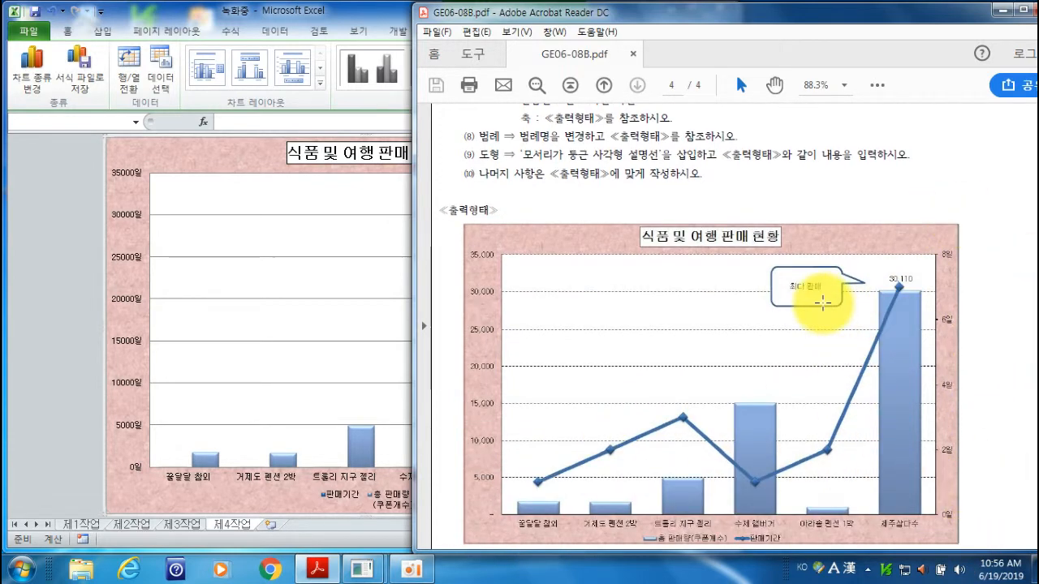
{"action": "scroll", "coordinate": [763, 260], "scroll_direction": "up", "scroll_amount": 1}
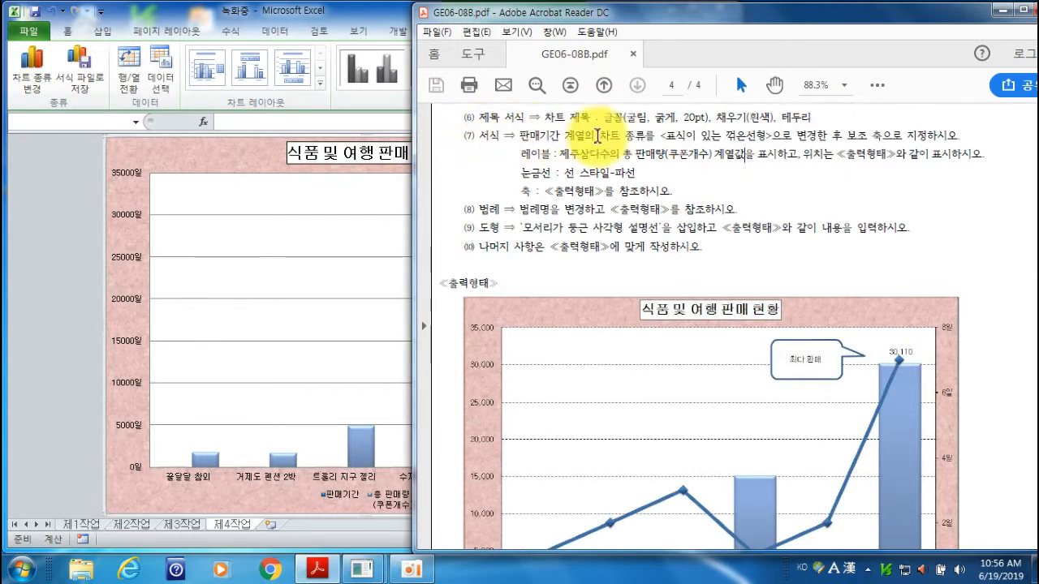
{"action": "left_click", "coordinate": [369, 13]}
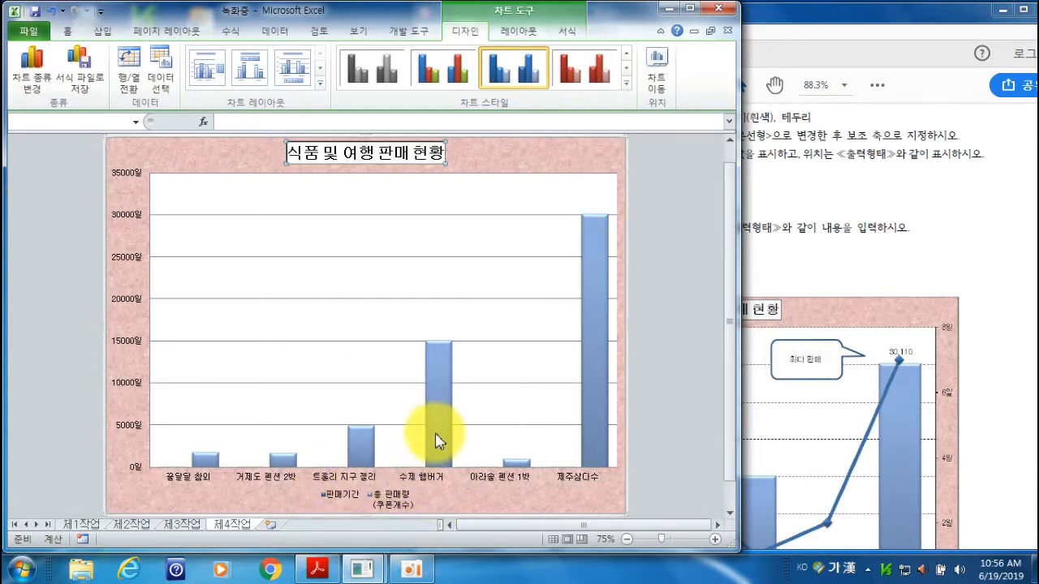
Change the chart type of the 판매기간 series to a line with markers (표식이 있는 꺾은선형)
{"action": "mouse_move", "coordinate": [444, 364]}
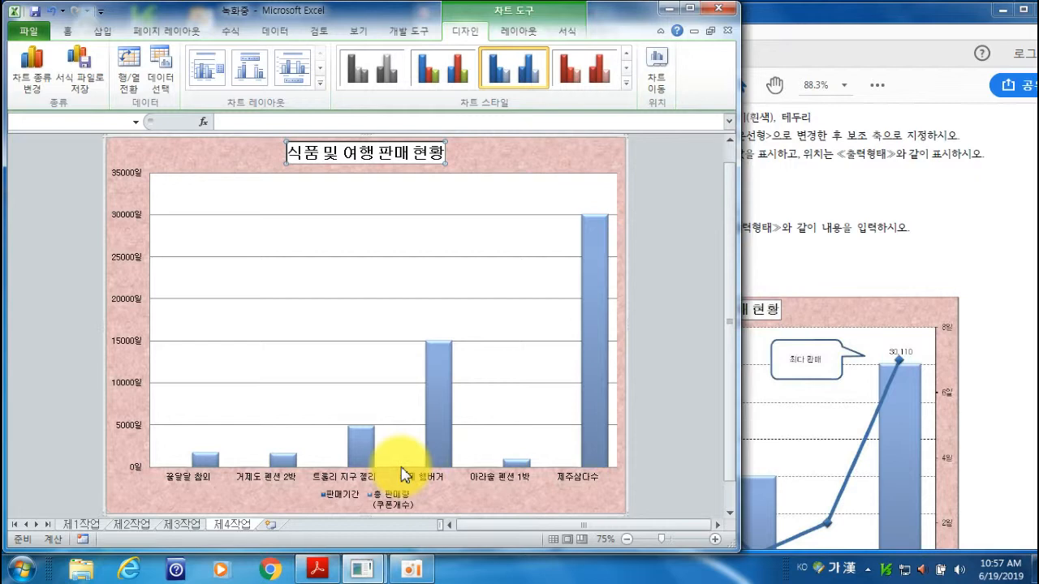
{"action": "mouse_move", "coordinate": [404, 474]}
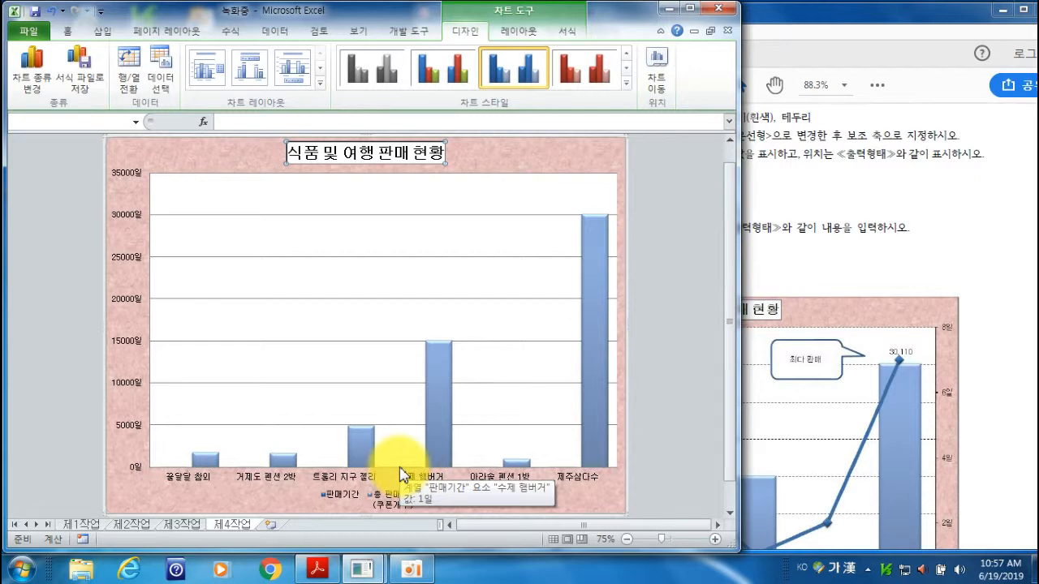
{"action": "left_click", "coordinate": [403, 475]}
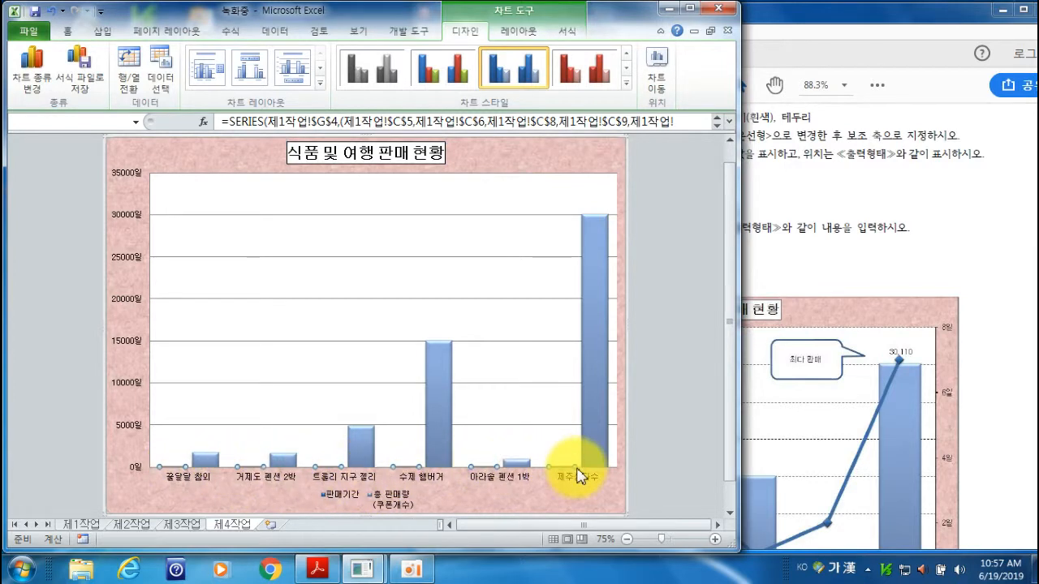
{"action": "right_click", "coordinate": [407, 475]}
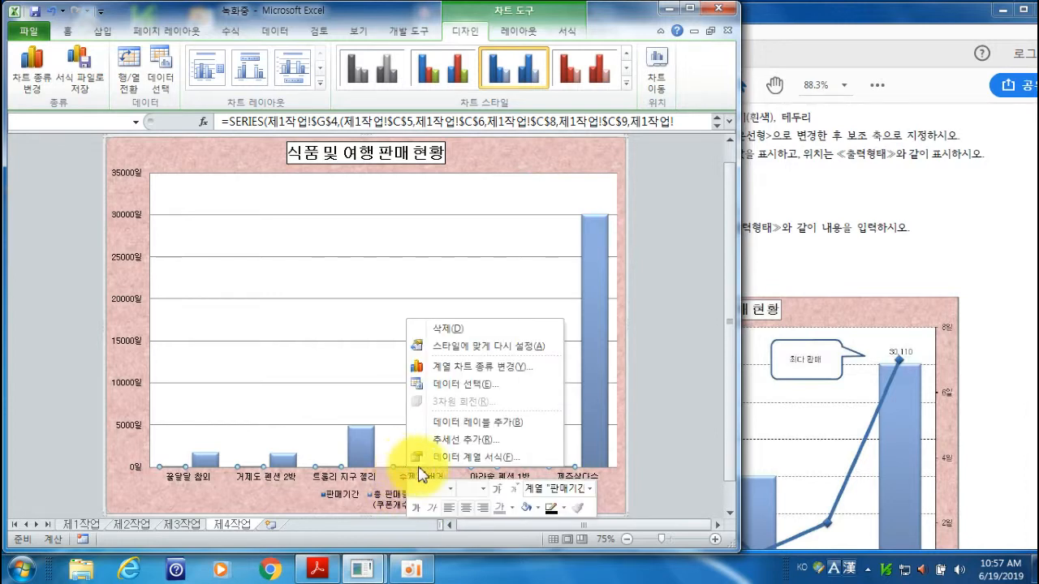
{"action": "left_click", "coordinate": [477, 367]}
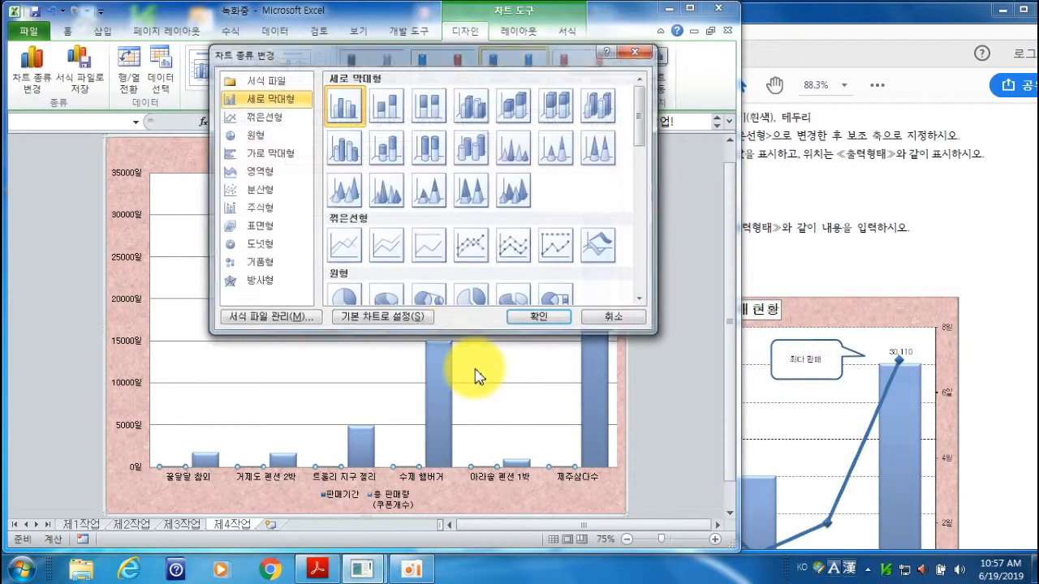
{"action": "left_click", "coordinate": [472, 250]}
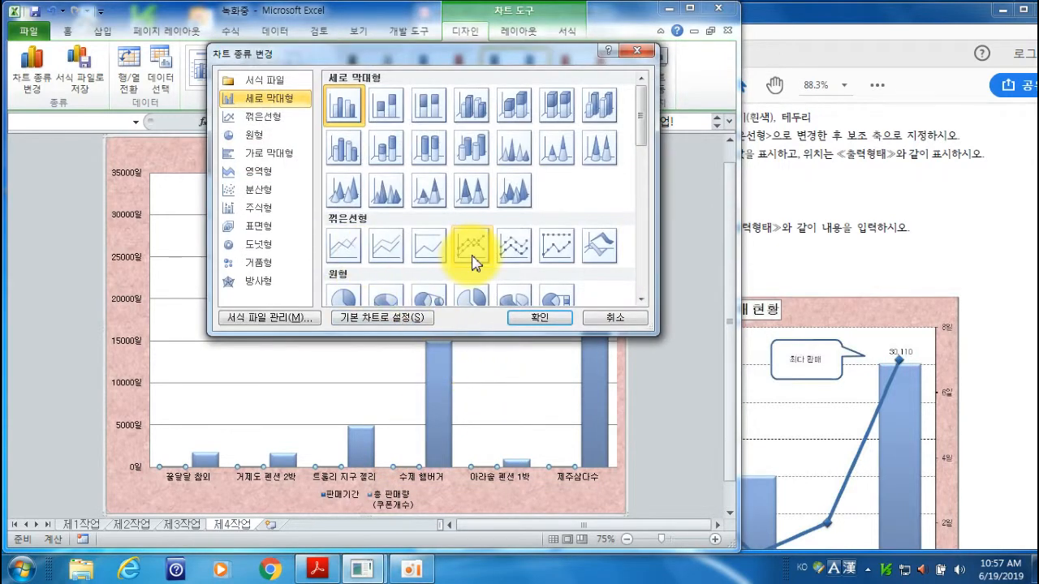
{"action": "left_click", "coordinate": [524, 321]}
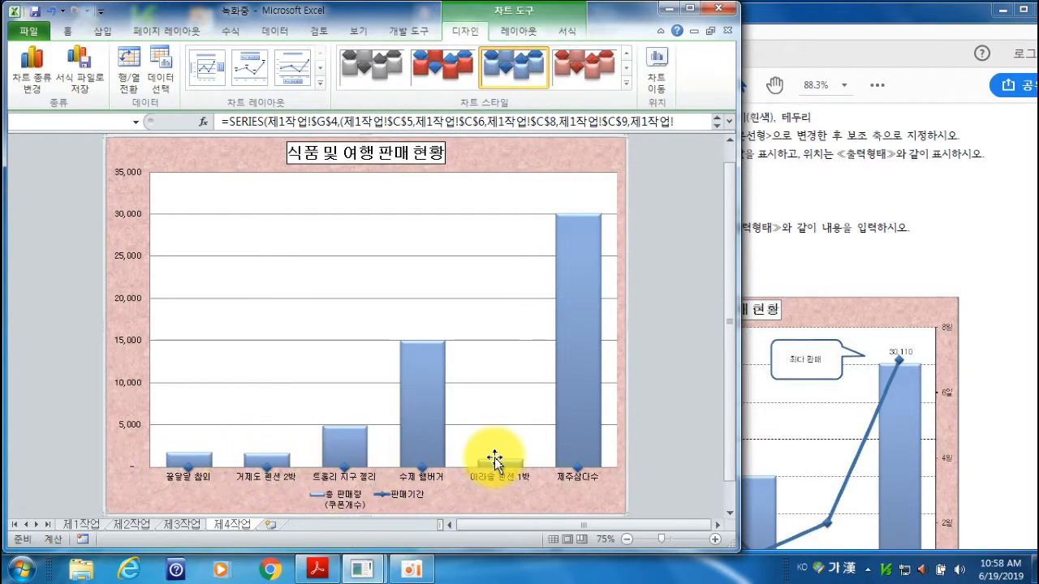
Assign the 판매기간 line series to the secondary axis (보조 축) in its data series format
{"action": "left_click", "coordinate": [422, 475]}
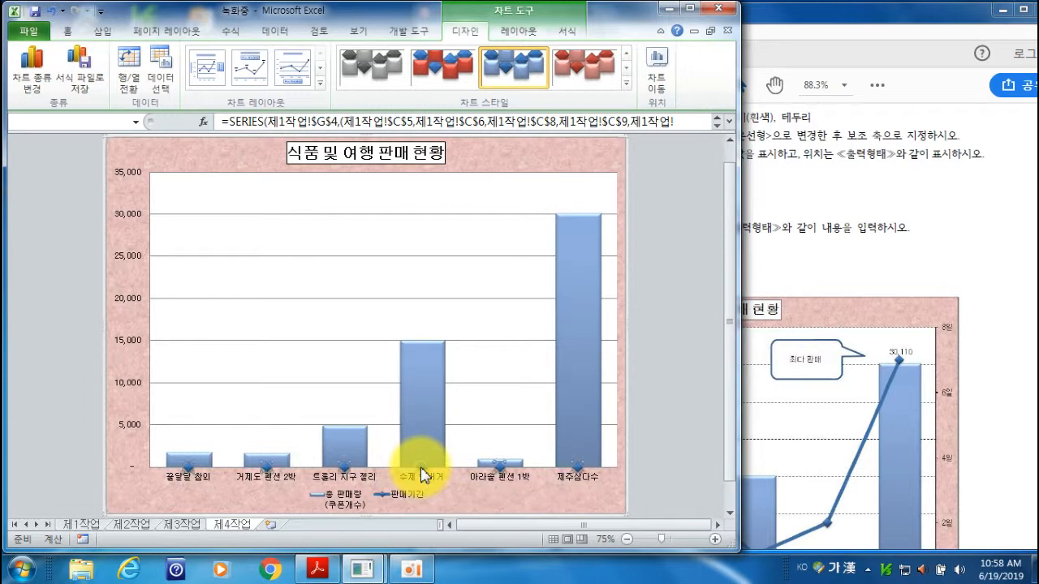
{"action": "right_click", "coordinate": [423, 475]}
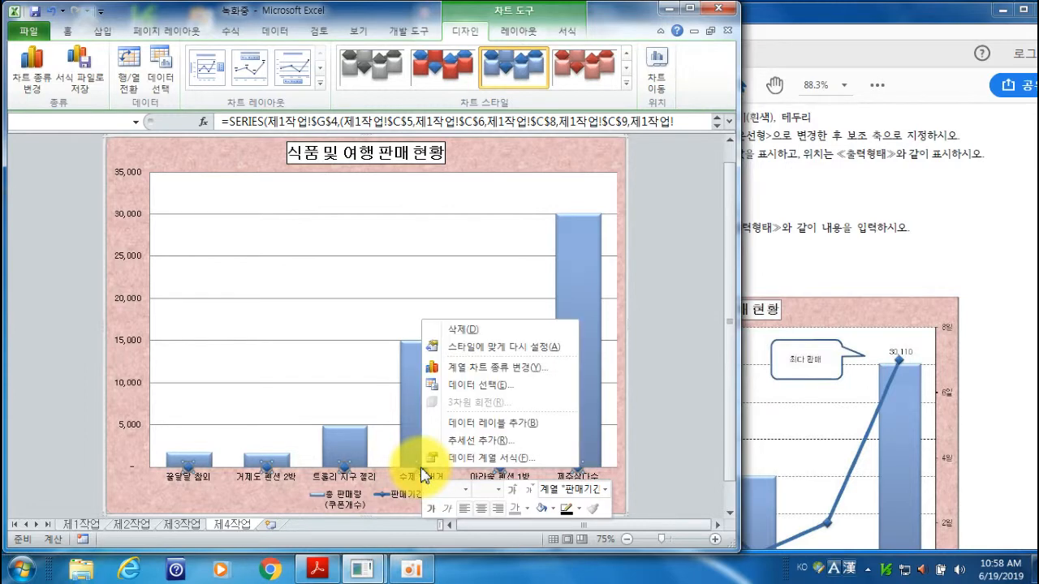
{"action": "left_click", "coordinate": [484, 458]}
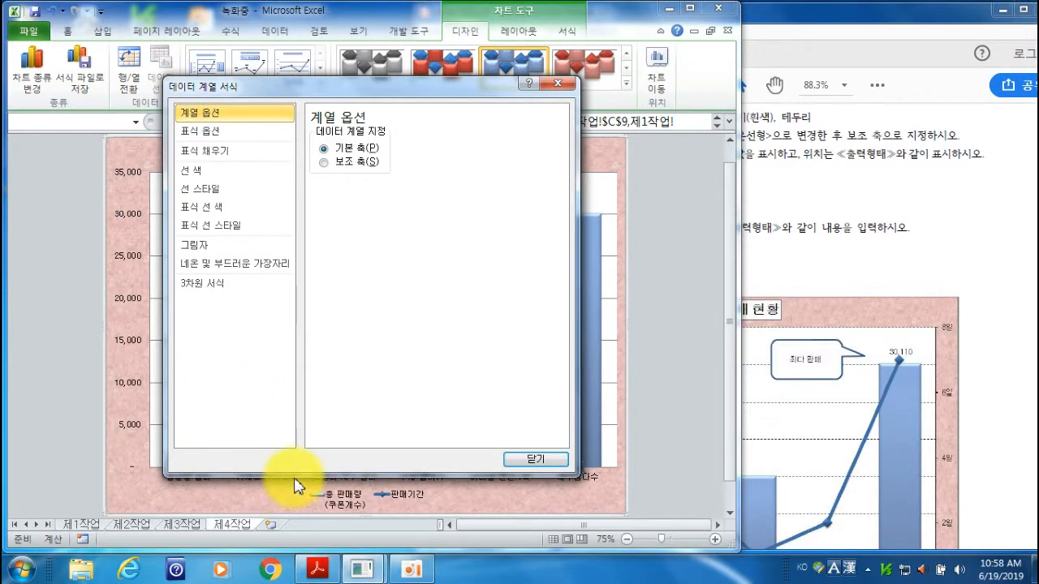
{"action": "left_click", "coordinate": [349, 166]}
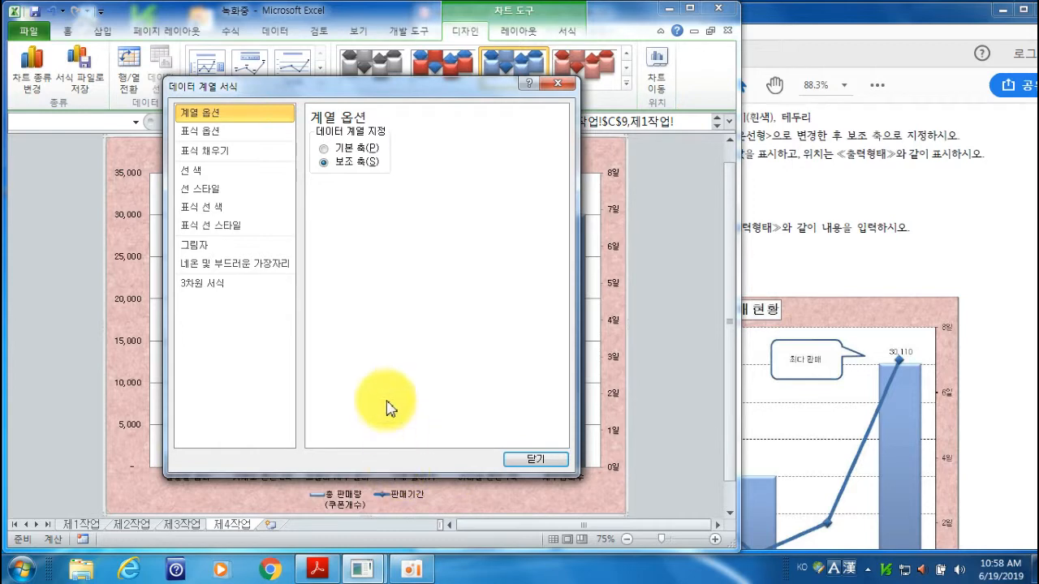
{"action": "left_click", "coordinate": [528, 461]}
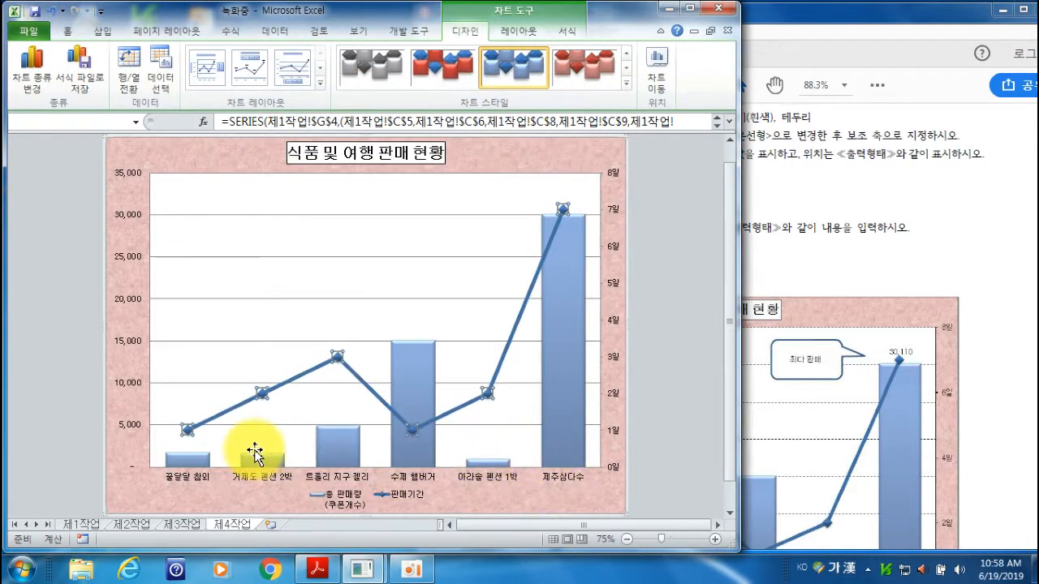
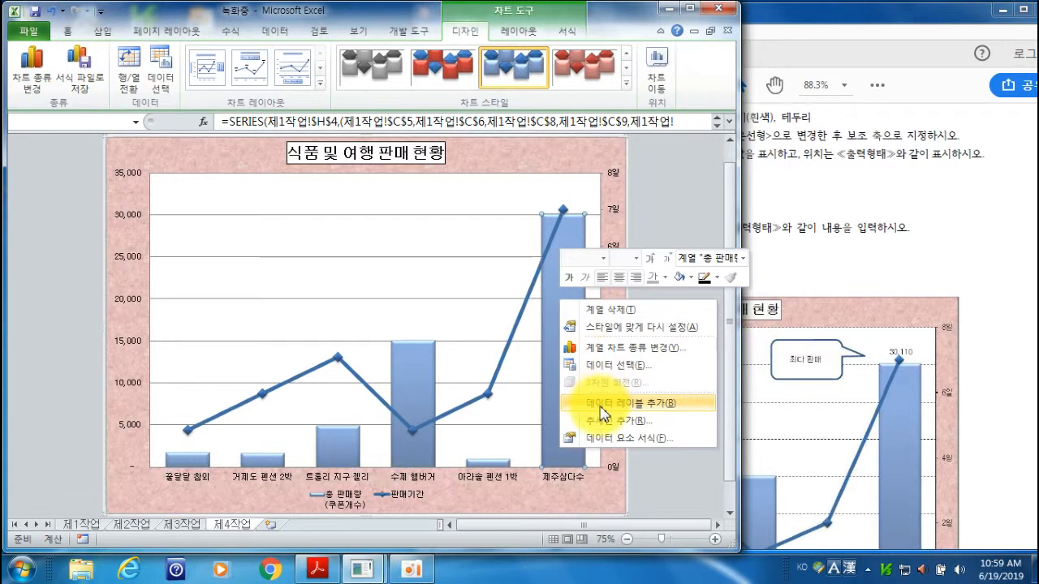
Add a data label to the 제주삼다수 column of the 총 판매량(쿠폰개수) series and select that label
{"action": "left_click", "coordinate": [604, 403]}
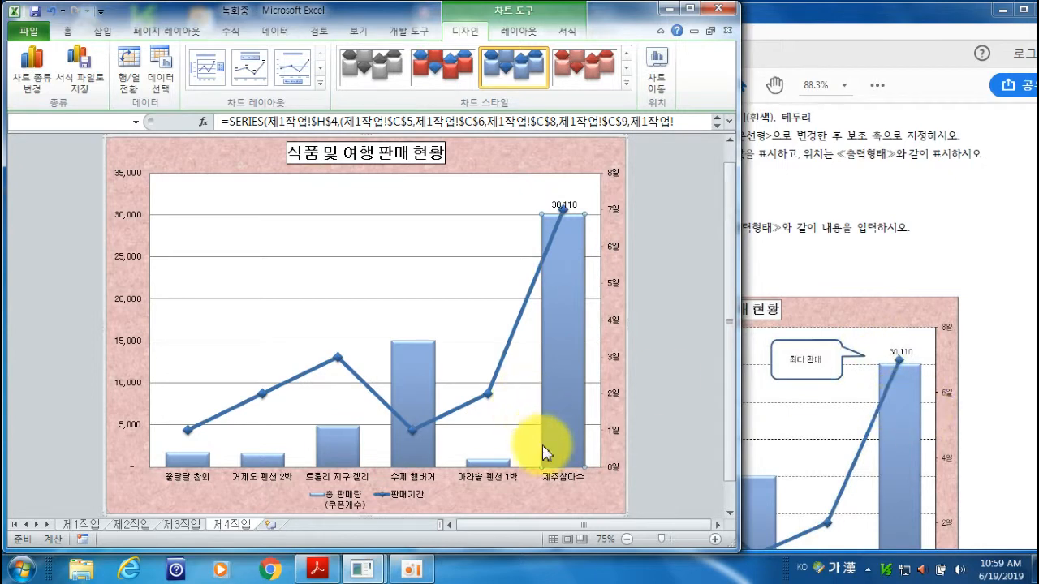
{"action": "left_click", "coordinate": [572, 205]}
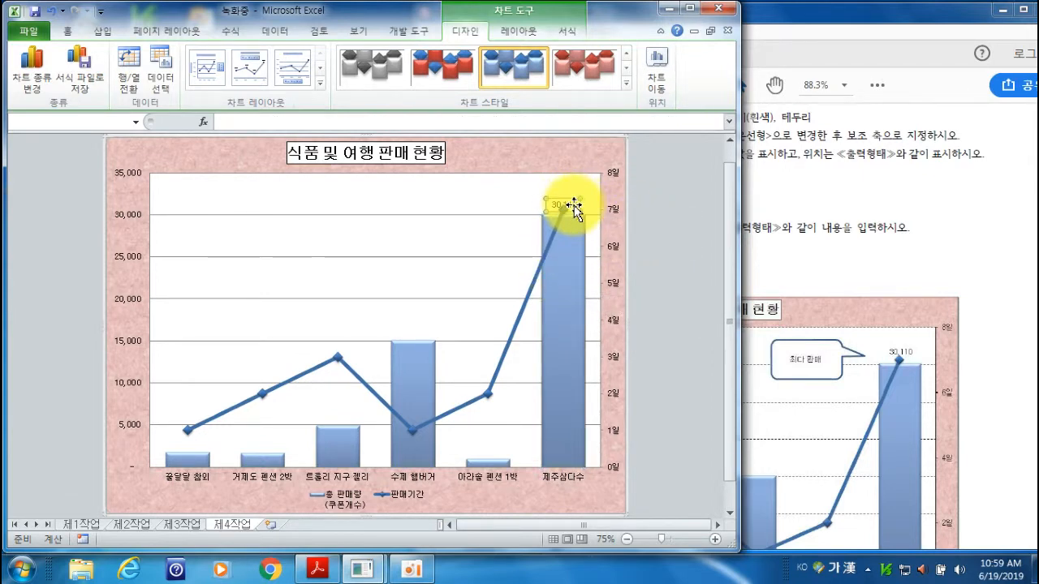
Review the label position options for the 제주삼다수 data label, keeping the outside end position (바깥쪽 끝에)
{"action": "right_click", "coordinate": [573, 206]}
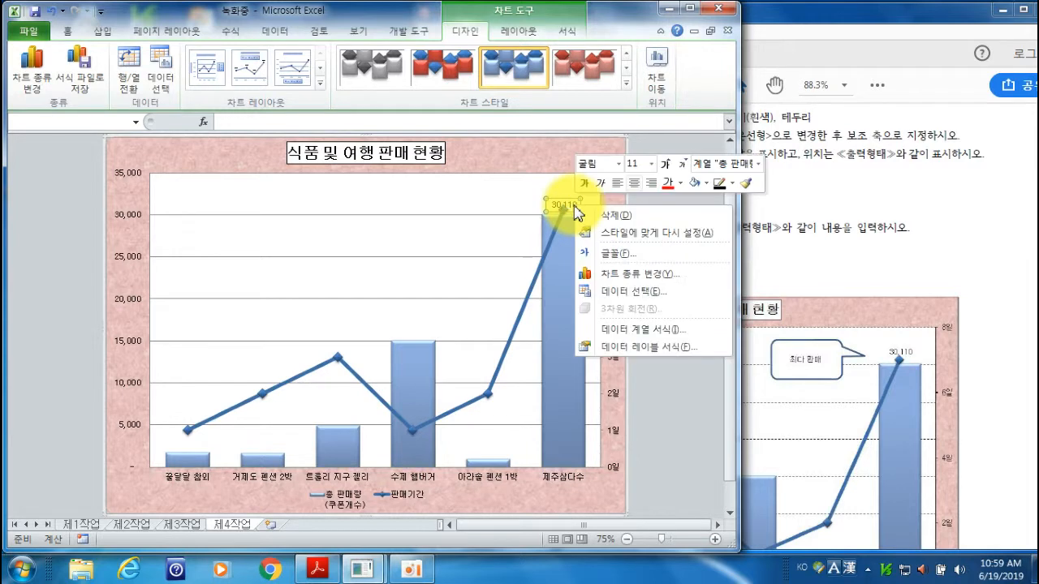
{"action": "left_click", "coordinate": [621, 349]}
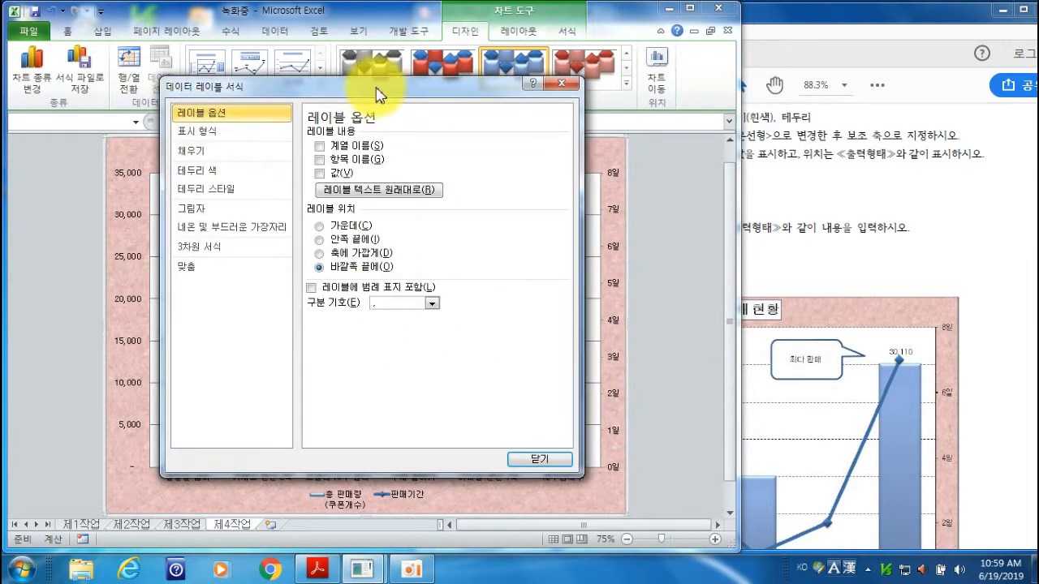
{"action": "left_click_drag", "start_coordinate": [375, 95], "coordinate": [280, 76]}
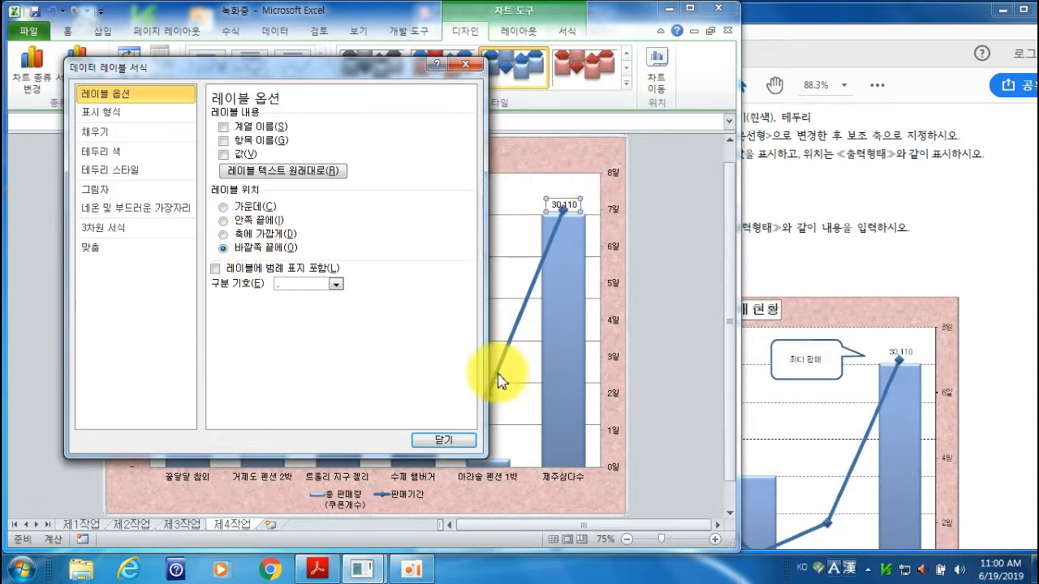
{"action": "left_click", "coordinate": [434, 440]}
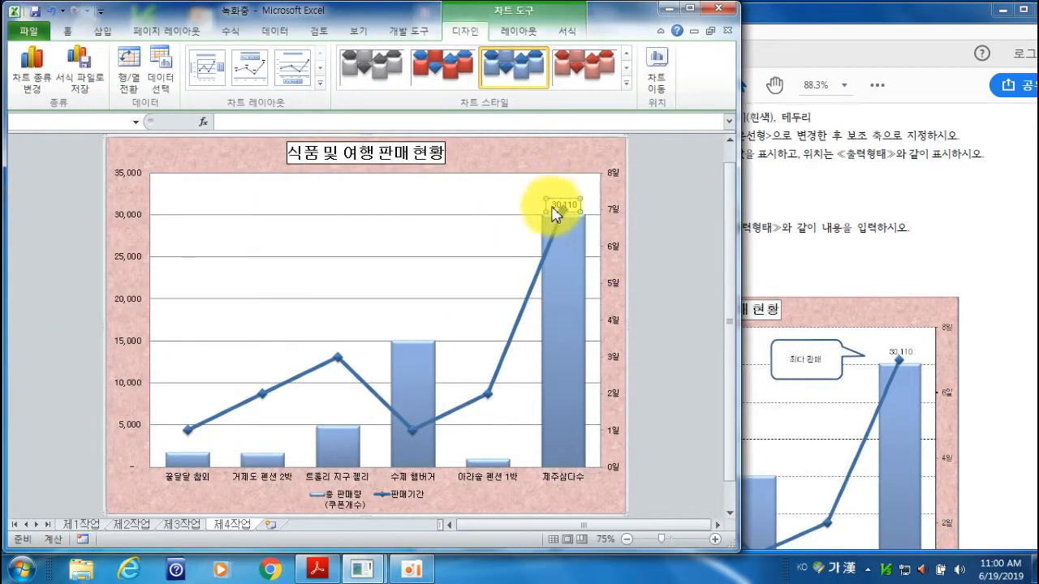
Check the gridline condition in the PDF and change the dash type of the chart's major gridlines to dashed (파선)
{"action": "left_click", "coordinate": [791, 185]}
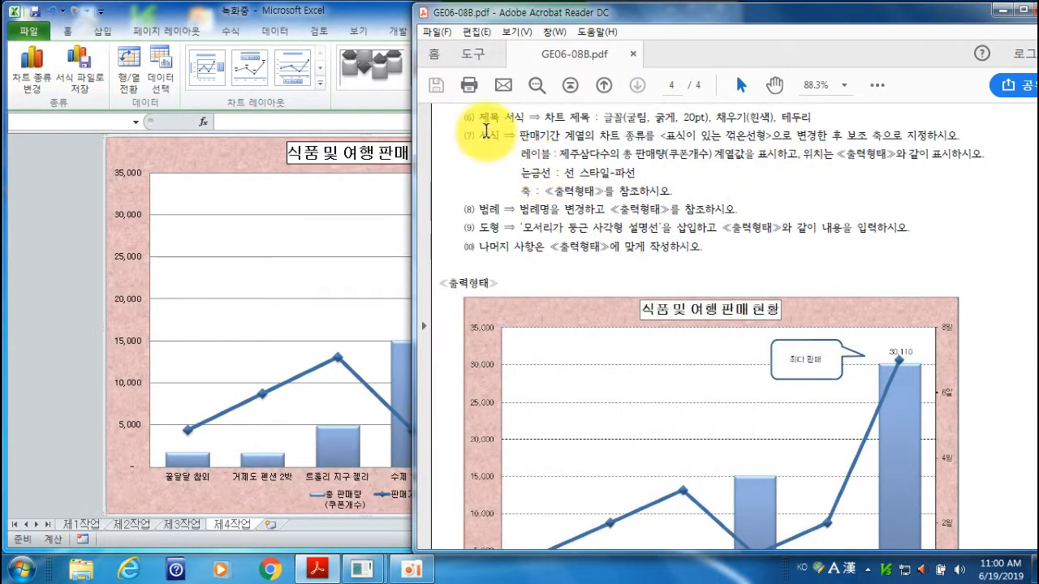
{"action": "left_click_drag", "start_coordinate": [554, 153], "coordinate": [634, 153]}
{"action": "left_click_drag", "start_coordinate": [521, 173], "coordinate": [609, 173]}
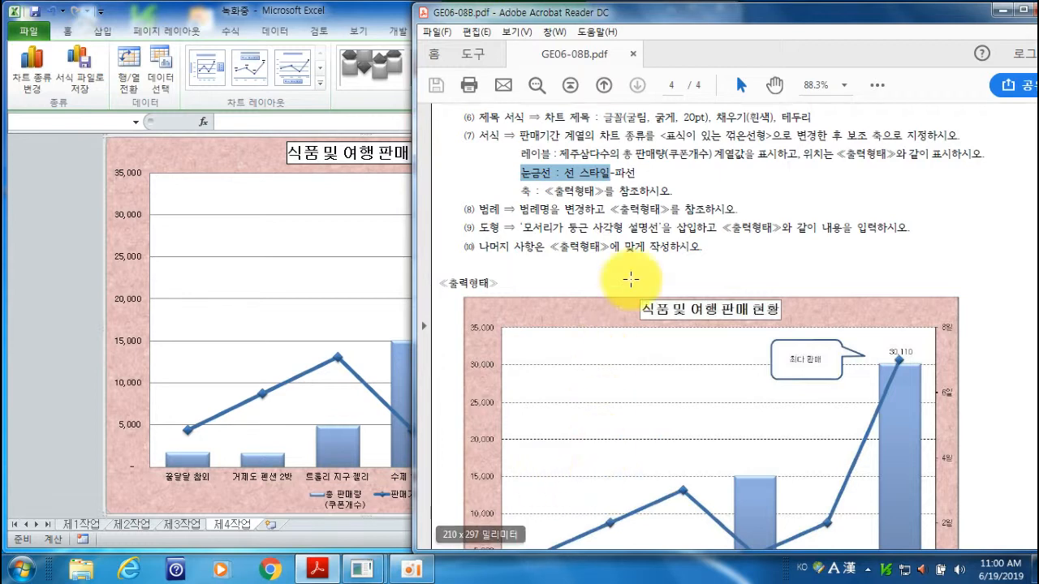
{"action": "left_click", "coordinate": [305, 28]}
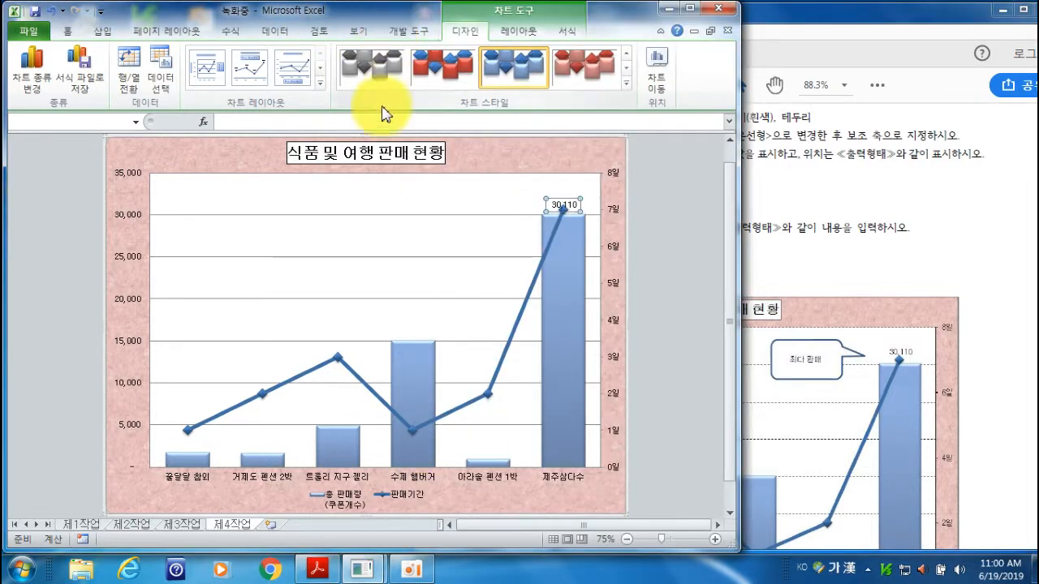
{"action": "left_click", "coordinate": [259, 221]}
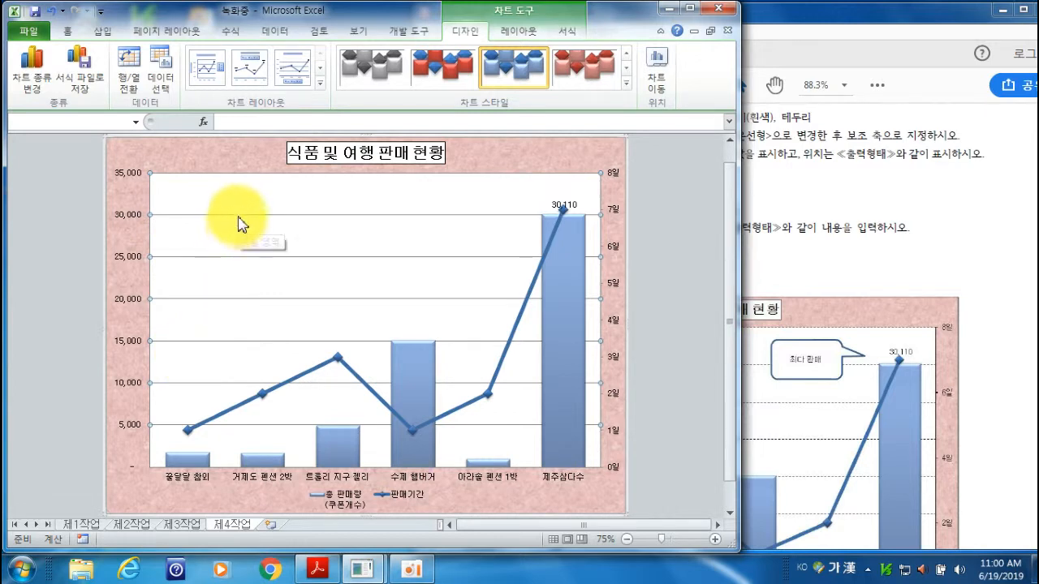
{"action": "right_click", "coordinate": [240, 216]}
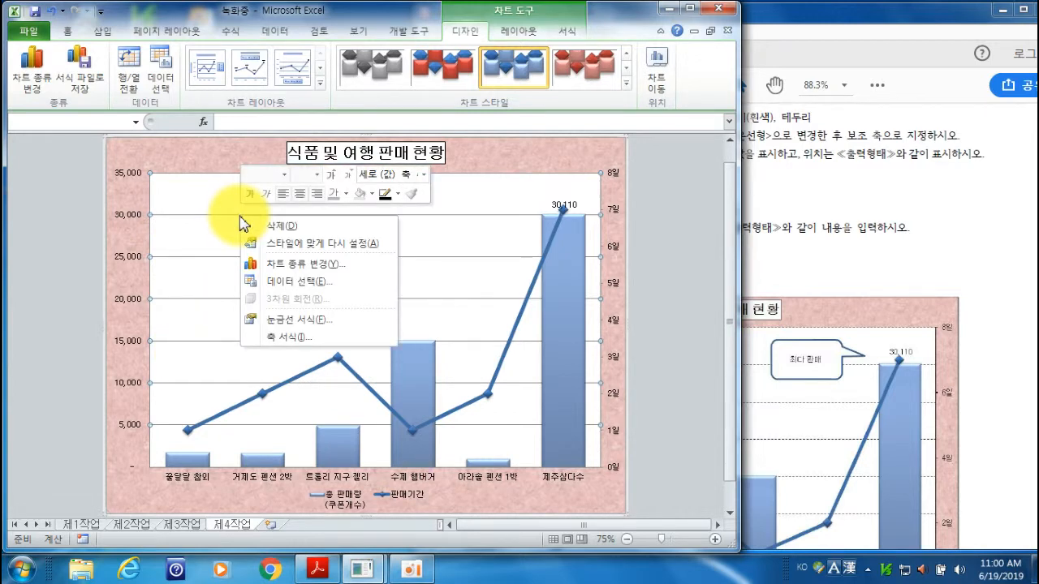
{"action": "left_click", "coordinate": [309, 324]}
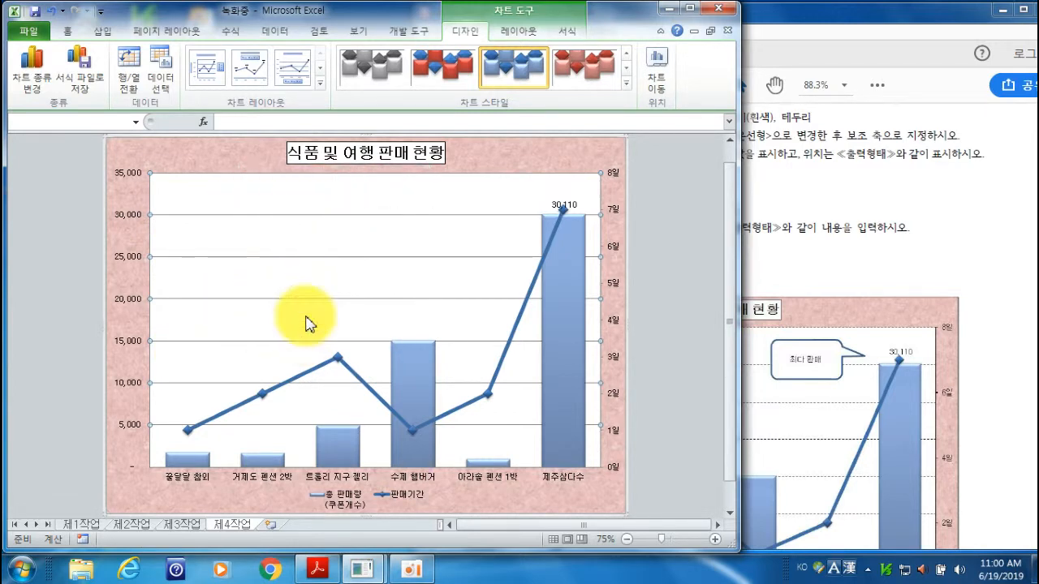
{"action": "left_click", "coordinate": [199, 113]}
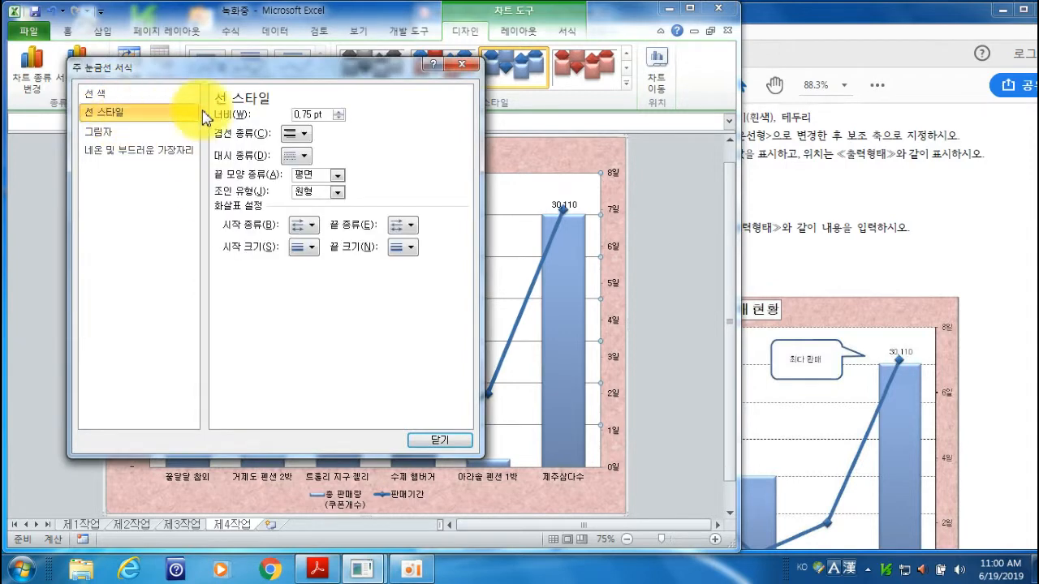
{"action": "left_click", "coordinate": [299, 156]}
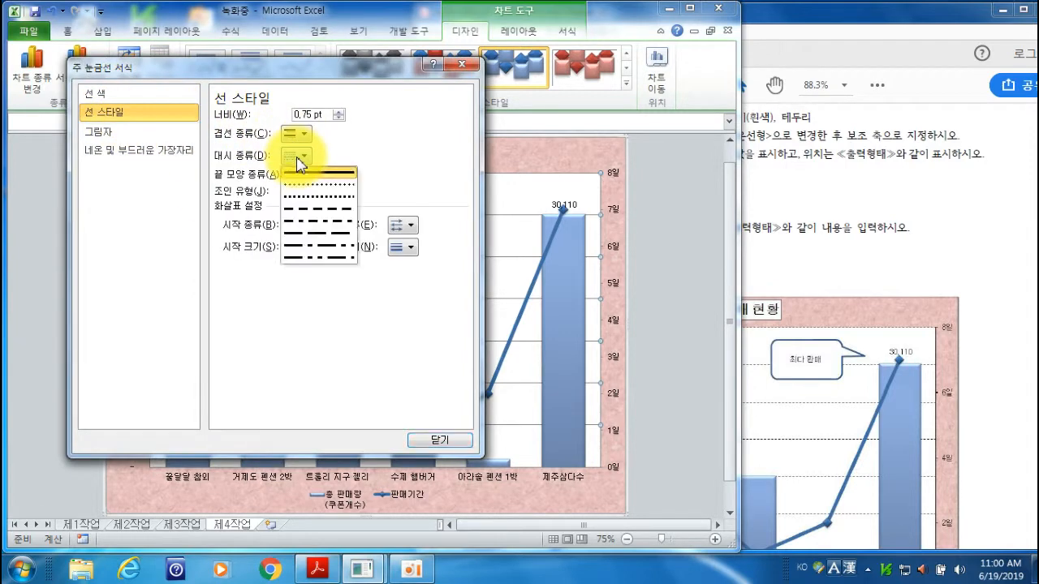
{"action": "left_click", "coordinate": [306, 214]}
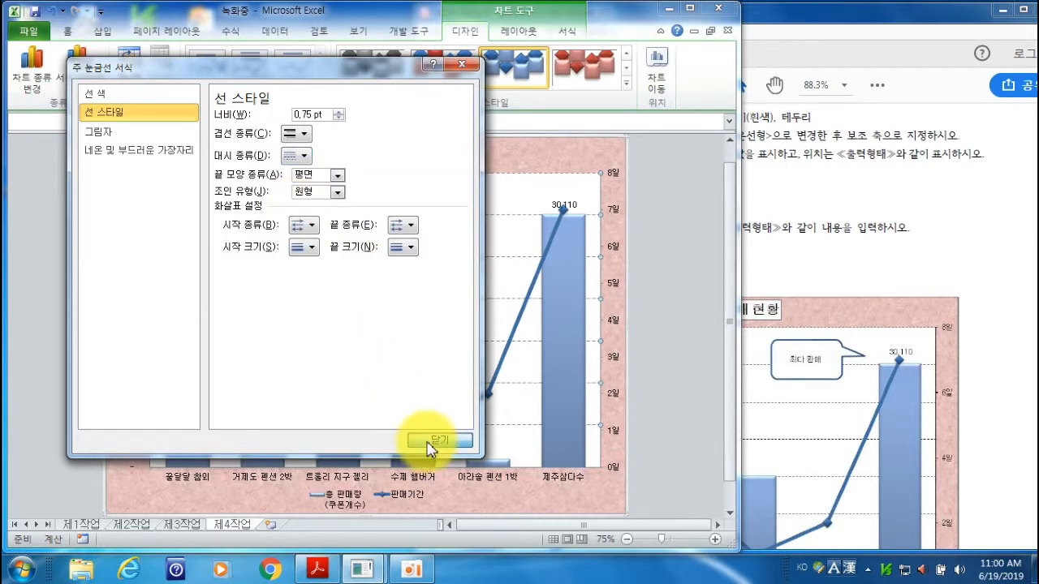
{"action": "left_click", "coordinate": [430, 446]}
Check the axis condition and sample chart in the PDF, and set the secondary vertical axis major unit to a fixed 2.0
{"action": "left_click", "coordinate": [835, 194]}
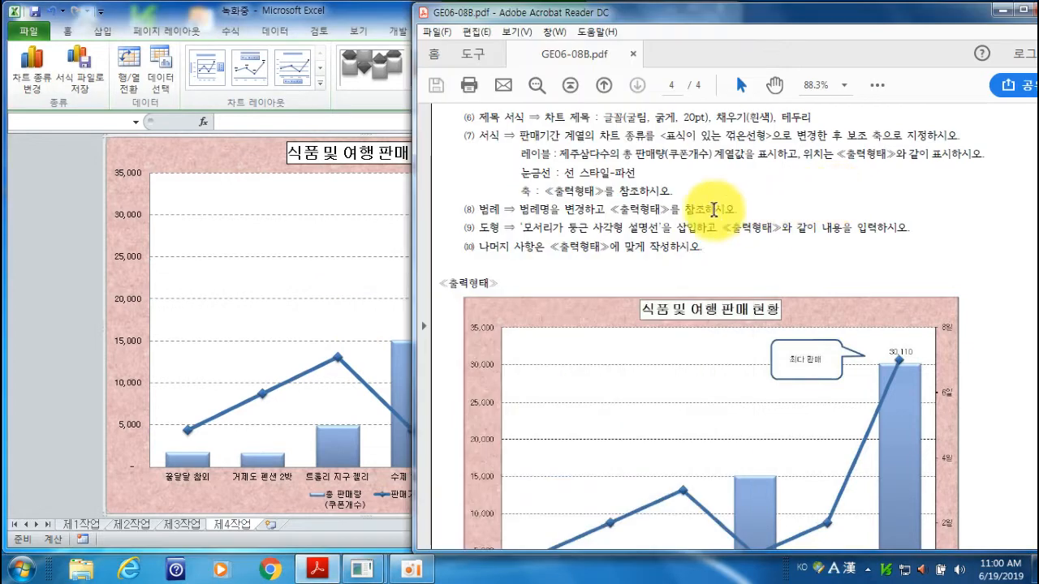
{"action": "left_click_drag", "start_coordinate": [520, 191], "coordinate": [669, 191]}
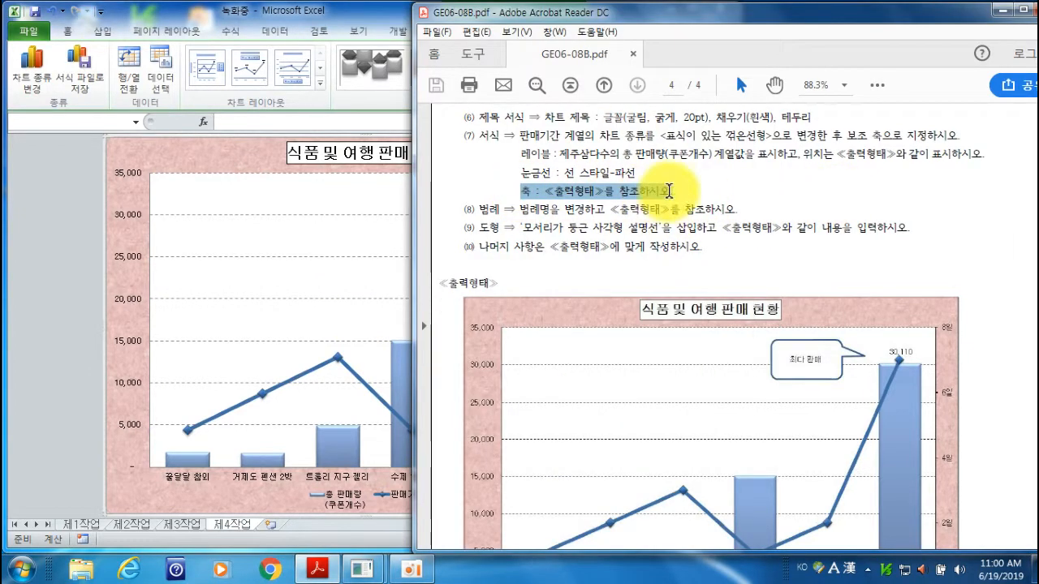
{"action": "scroll", "coordinate": [807, 235], "scroll_direction": "down", "scroll_amount": 3}
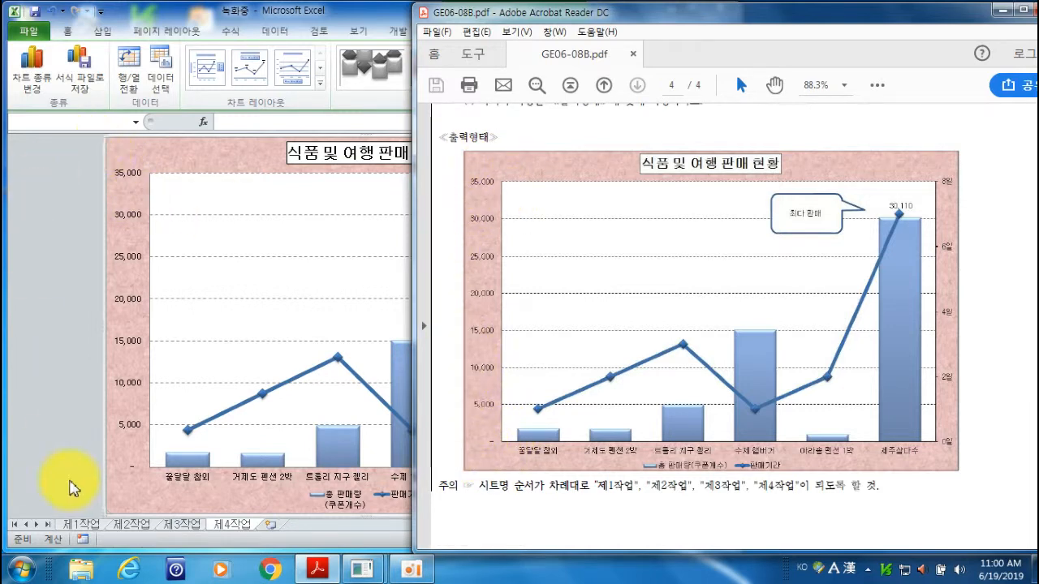
{"action": "left_click", "coordinate": [291, 287]}
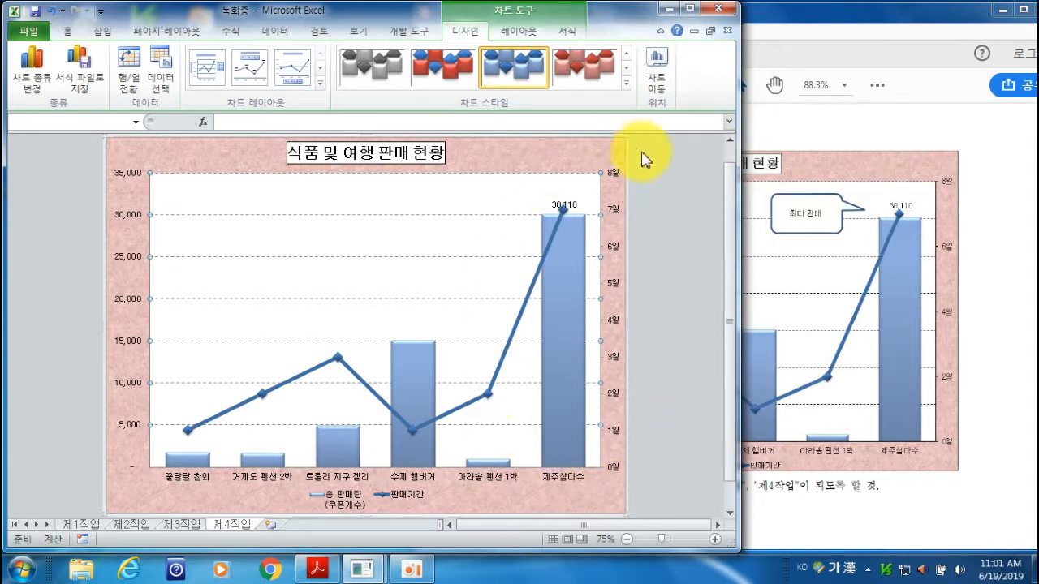
{"action": "right_click", "coordinate": [614, 290]}
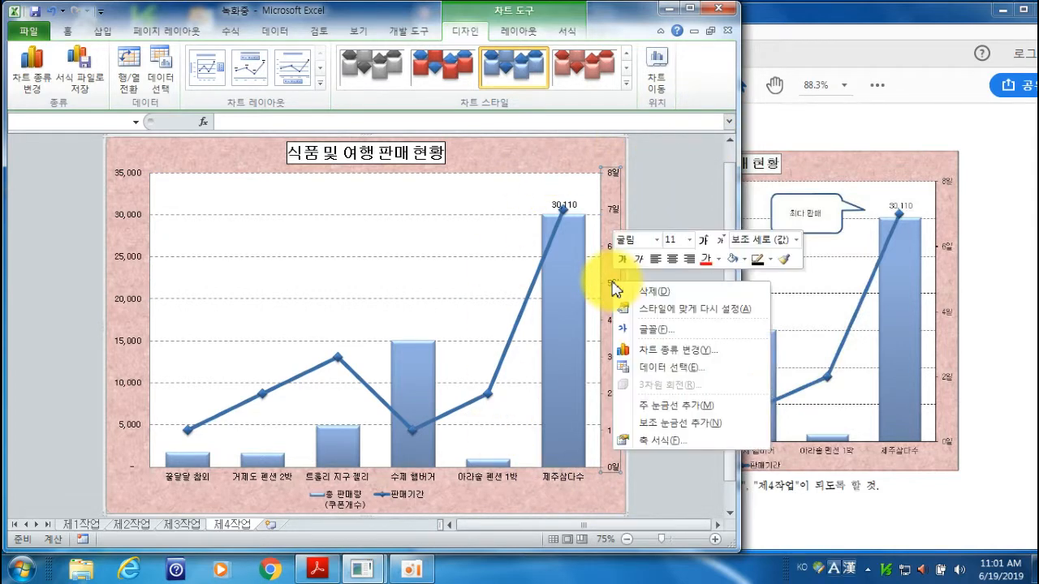
{"action": "left_click", "coordinate": [654, 446]}
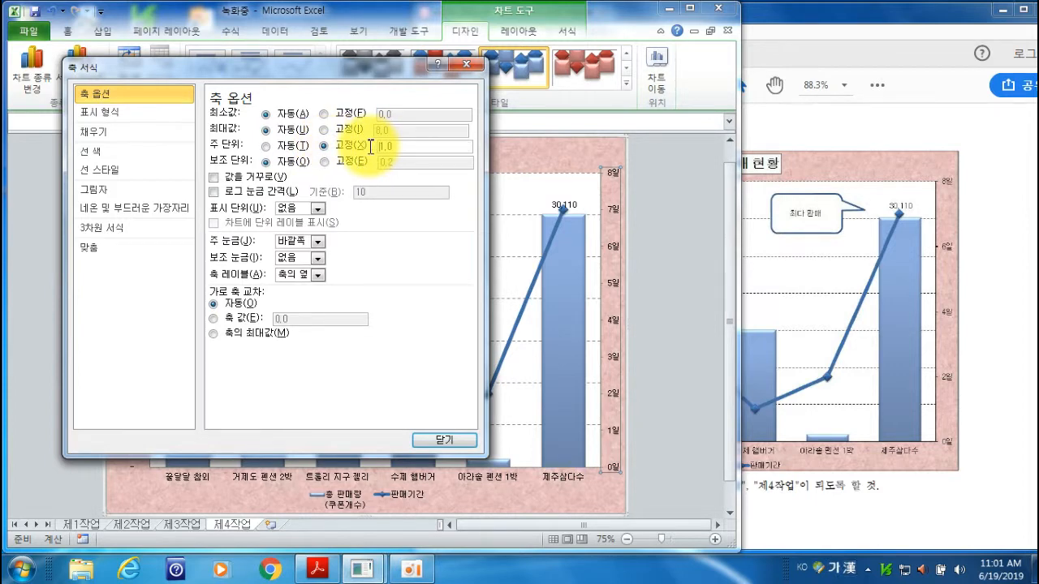
{"action": "left_click", "coordinate": [384, 147]}
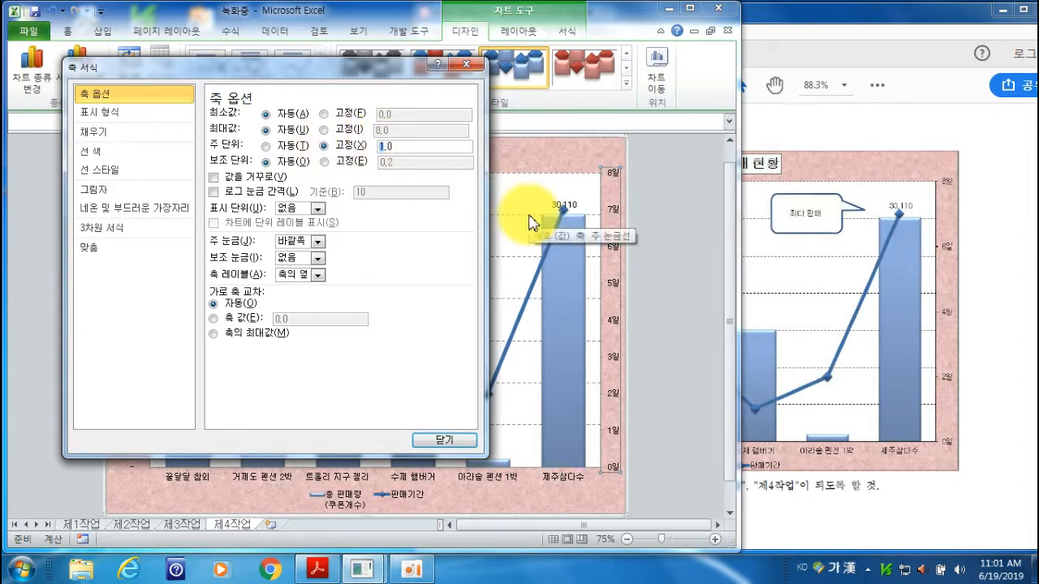
{"action": "type", "text": "2"}
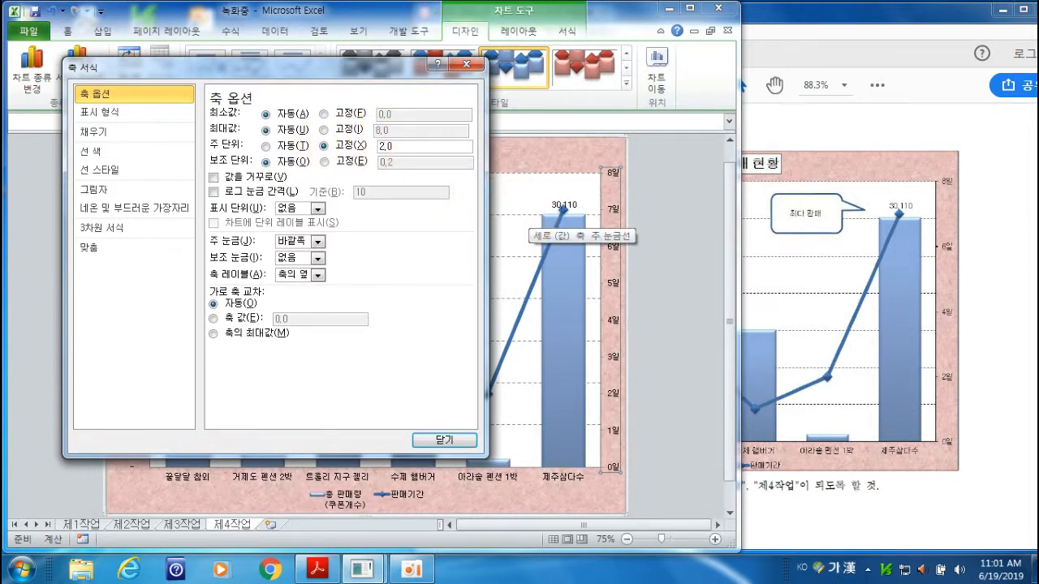
{"action": "left_click", "coordinate": [444, 440]}
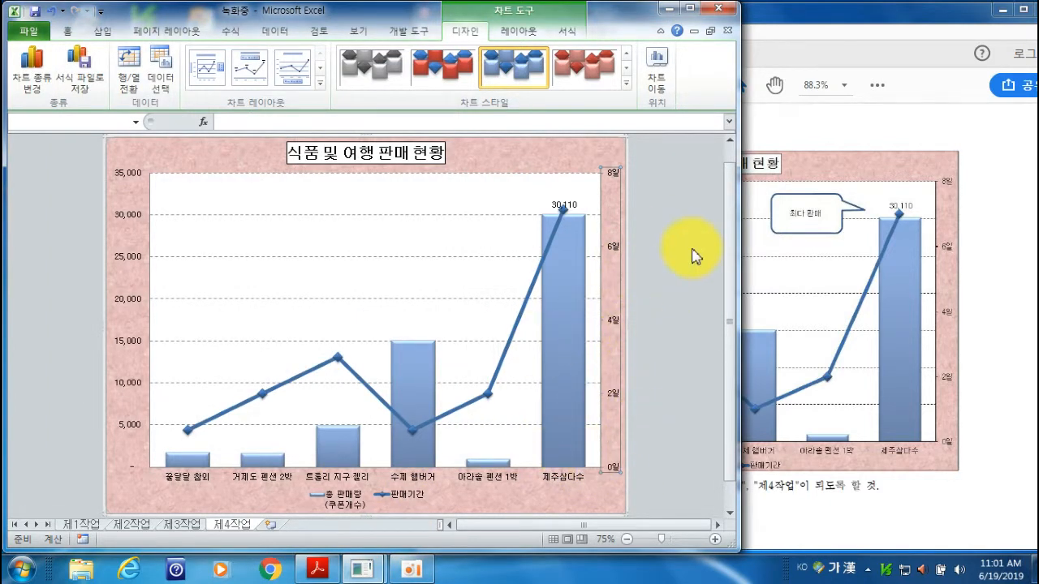
Examine the legend condition and the sample chart's legend in the PDF, and narrow the Excel window to compare both charts
{"action": "left_click", "coordinate": [795, 104]}
{"action": "scroll", "coordinate": [735, 226], "scroll_direction": "up", "scroll_amount": 3}
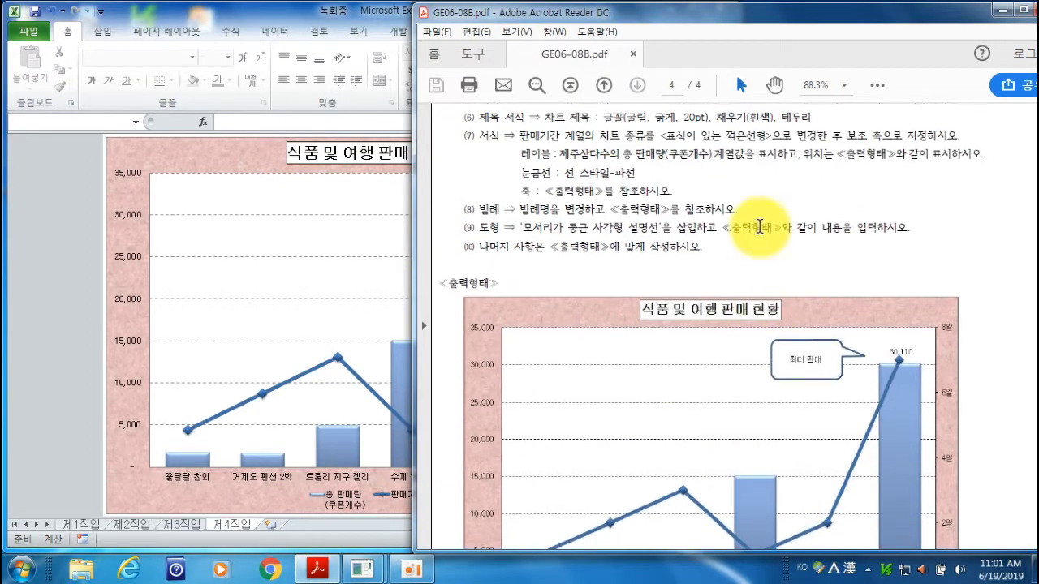
{"action": "left_click_drag", "start_coordinate": [514, 209], "coordinate": [624, 185]}
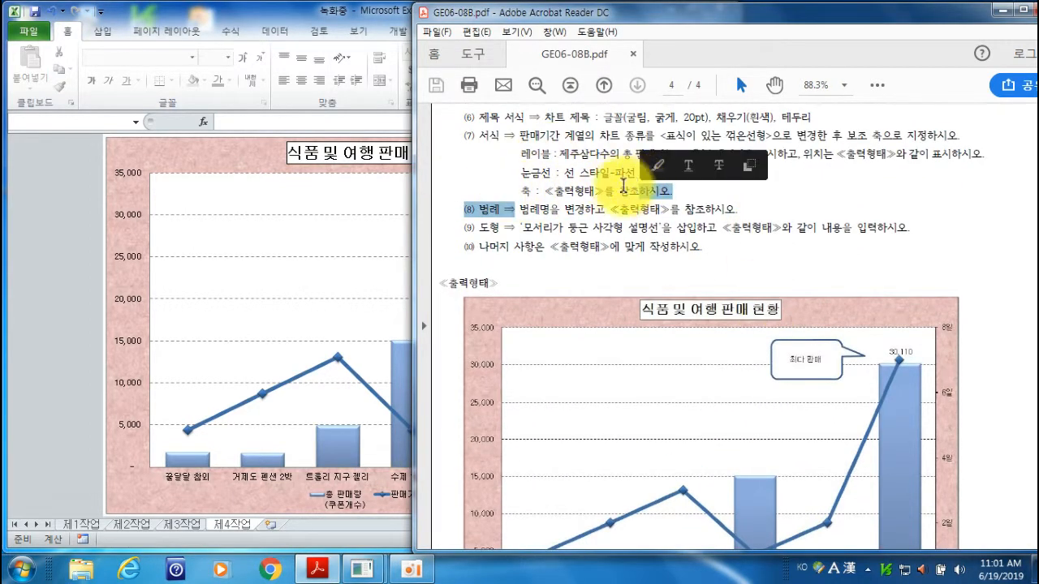
{"action": "left_click", "coordinate": [624, 185]}
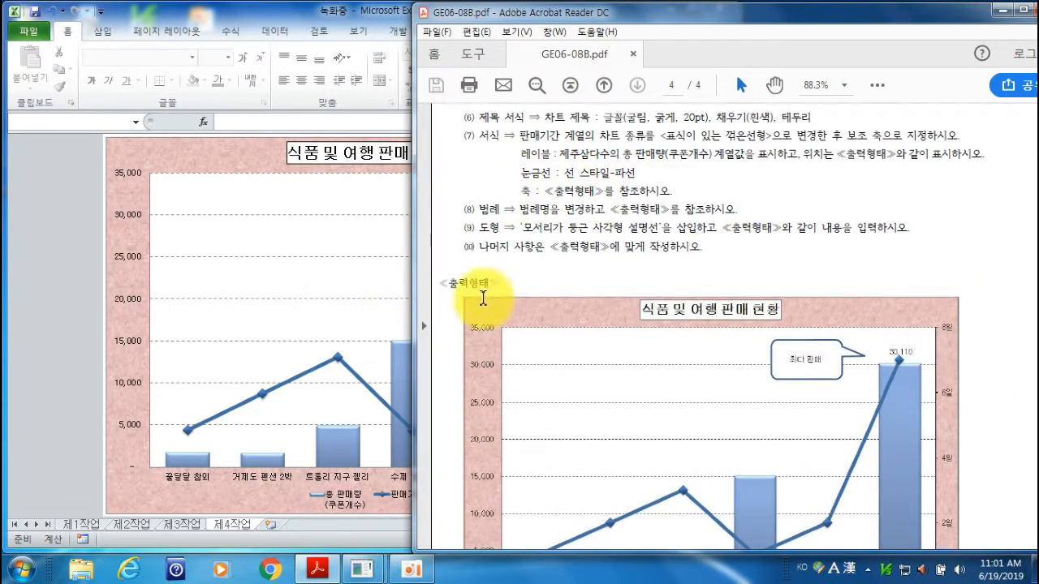
{"action": "left_click_drag", "start_coordinate": [516, 209], "coordinate": [736, 203]}
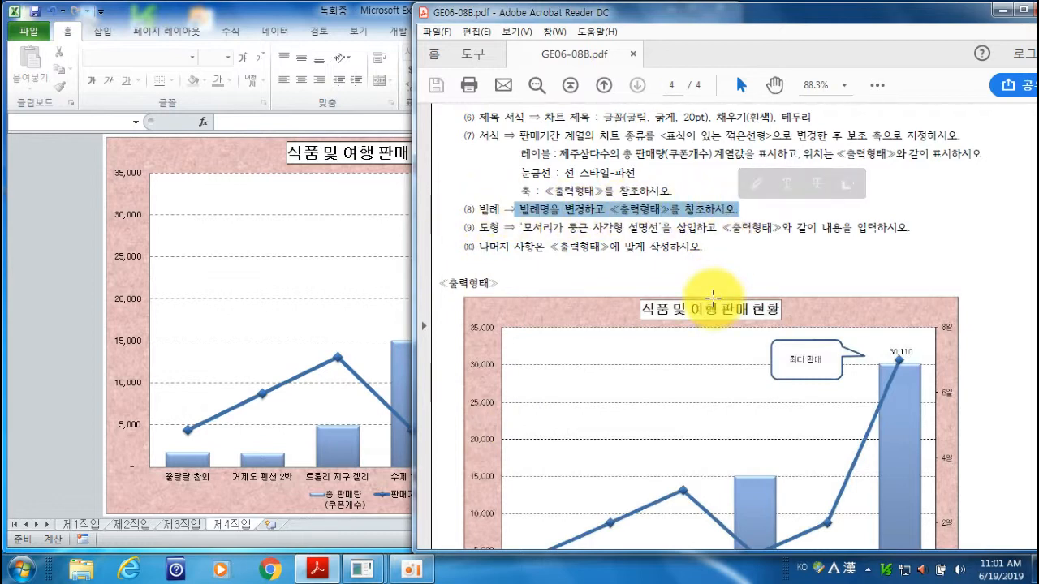
{"action": "scroll", "coordinate": [712, 295], "scroll_direction": "down", "scroll_amount": 3}
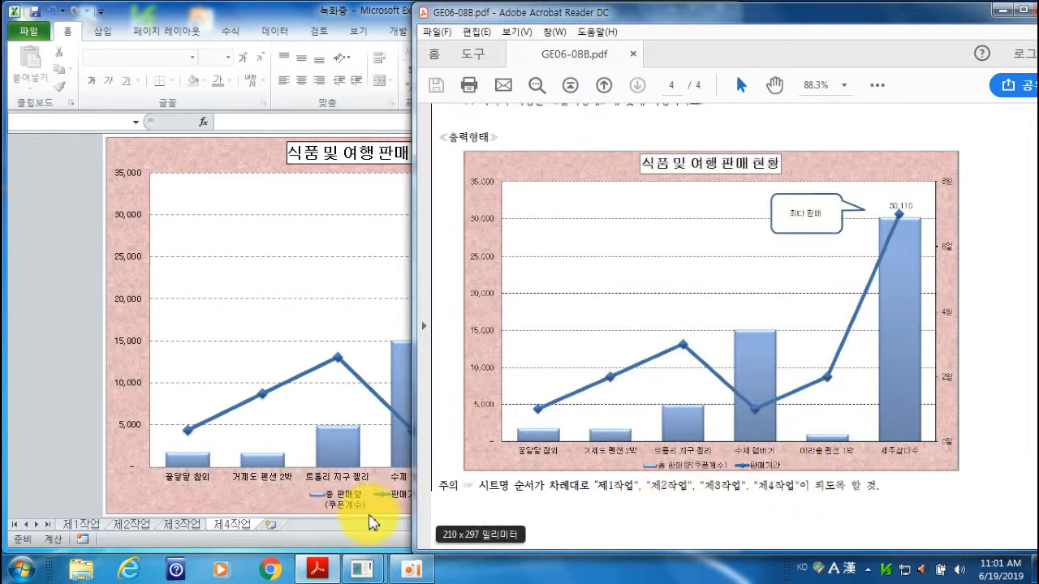
{"action": "left_click", "coordinate": [383, 516]}
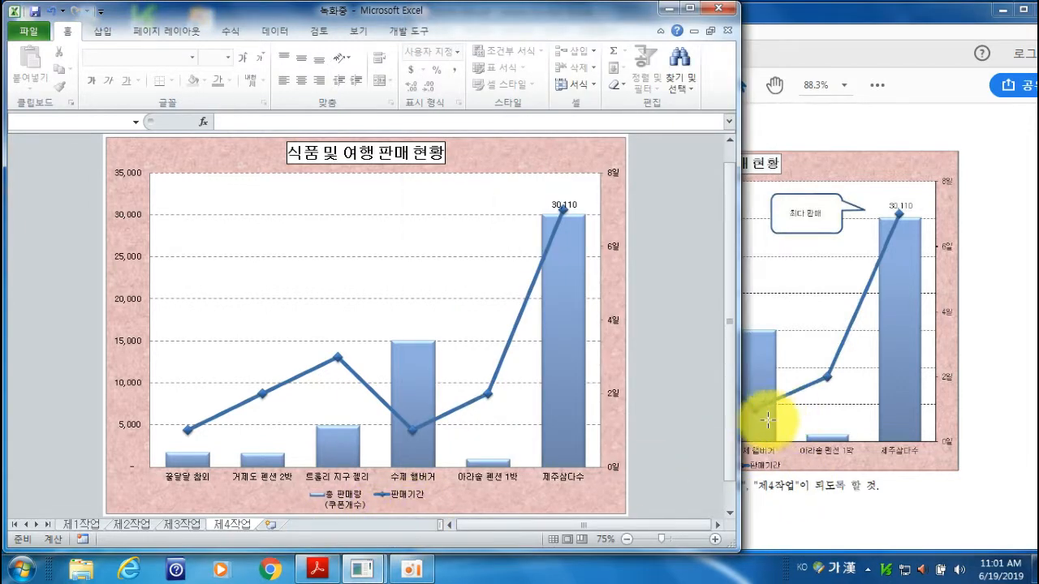
{"action": "left_click_drag", "start_coordinate": [738, 426], "coordinate": [631, 442]}
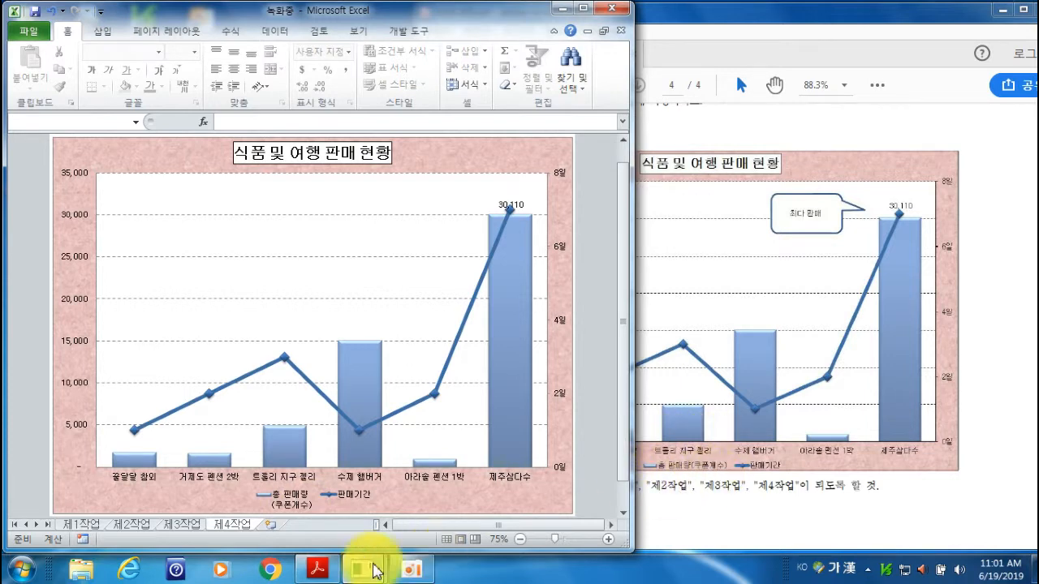
Edit the chart's source data so the coupon count series is named 총 판매량(쿠폰개수) on a single line in the legend
{"action": "left_click", "coordinate": [299, 504]}
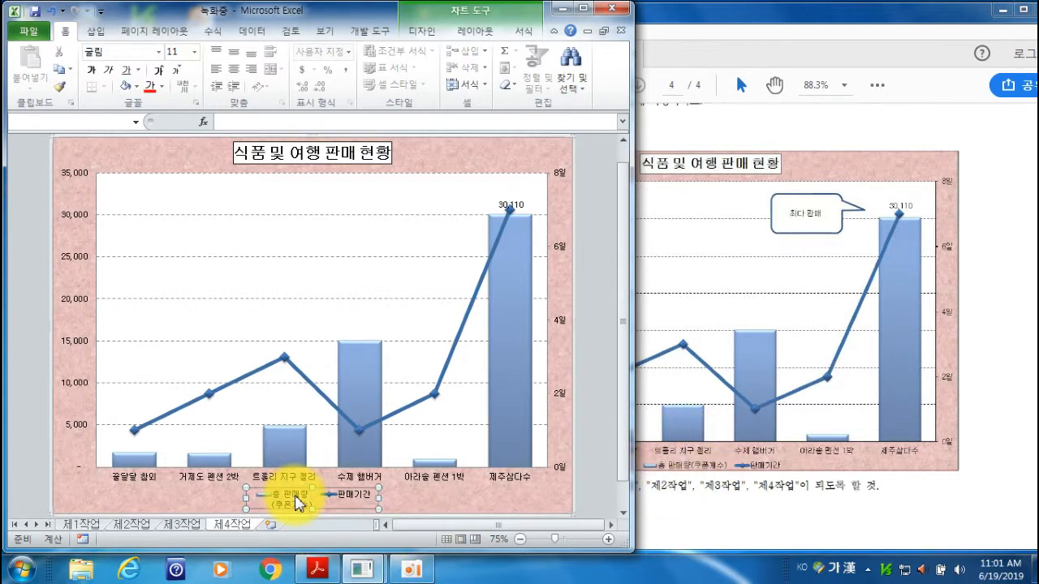
{"action": "right_click", "coordinate": [298, 504]}
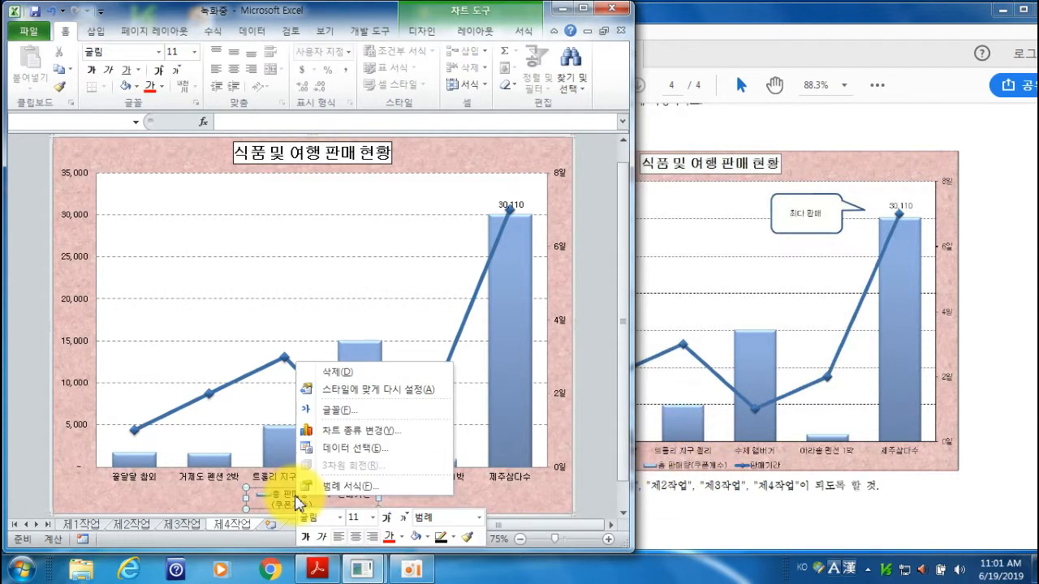
{"action": "left_click", "coordinate": [364, 453]}
{"action": "left_click_drag", "start_coordinate": [398, 75], "coordinate": [218, 103]}
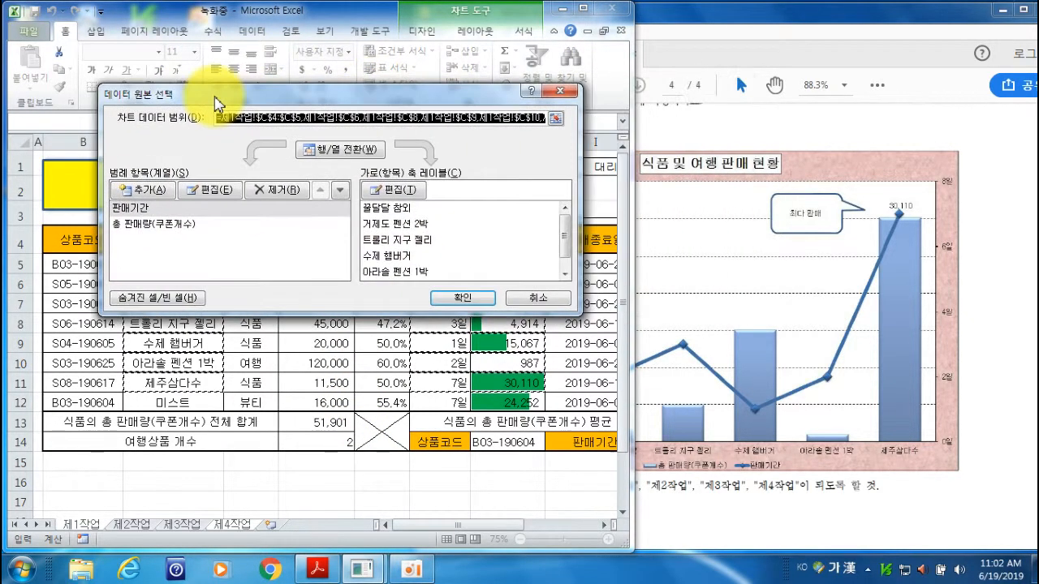
{"action": "left_click", "coordinate": [136, 223]}
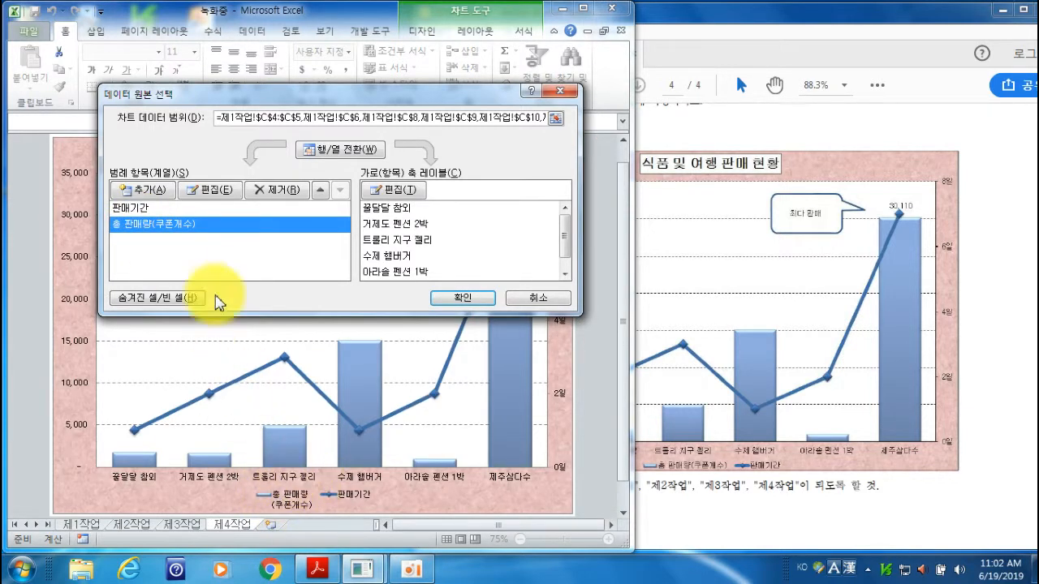
{"action": "left_click", "coordinate": [209, 192]}
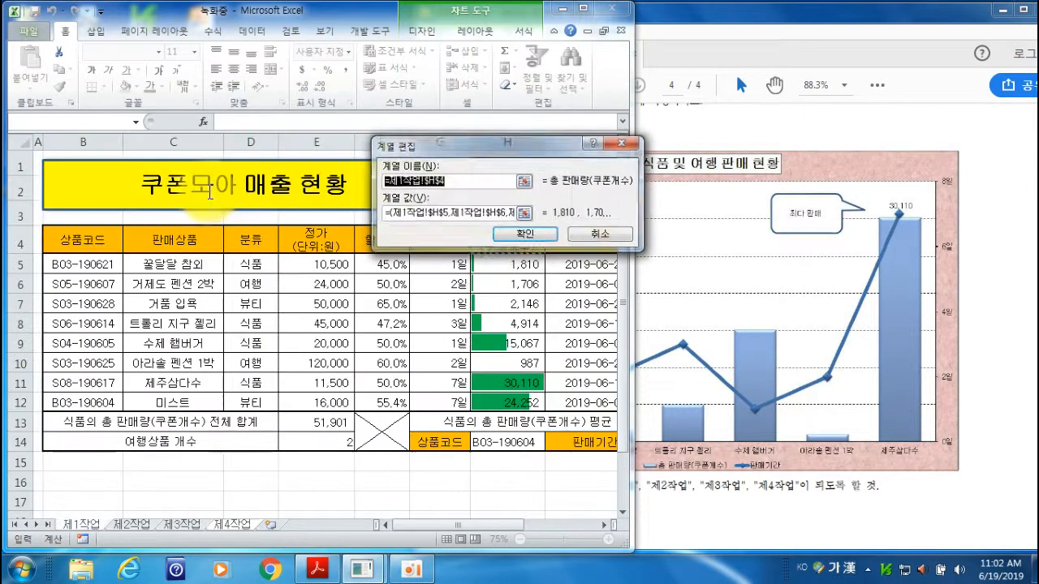
{"action": "left_click_drag", "start_coordinate": [453, 146], "coordinate": [440, 74]}
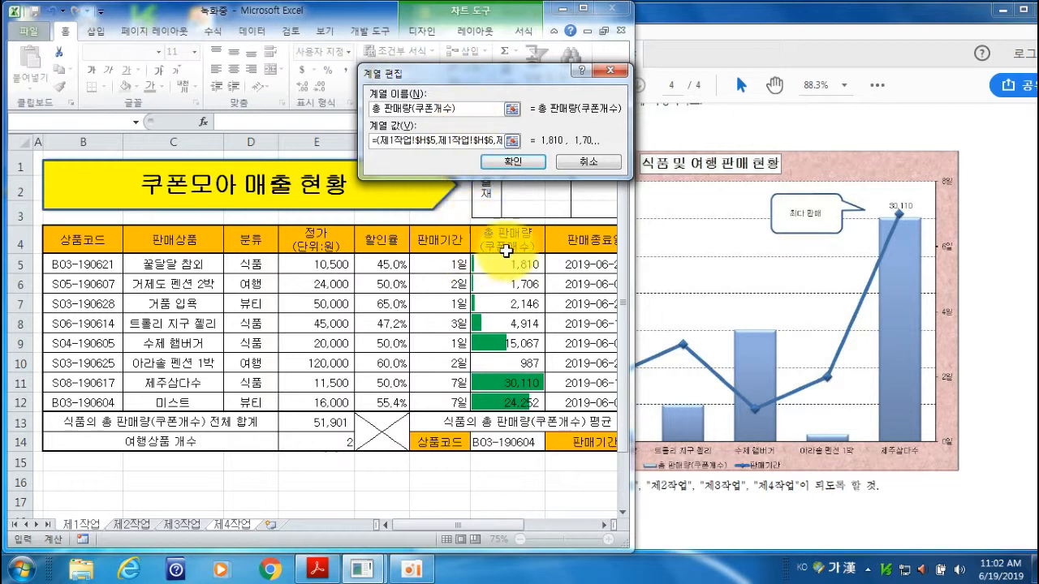
{"action": "left_click", "coordinate": [513, 162]}
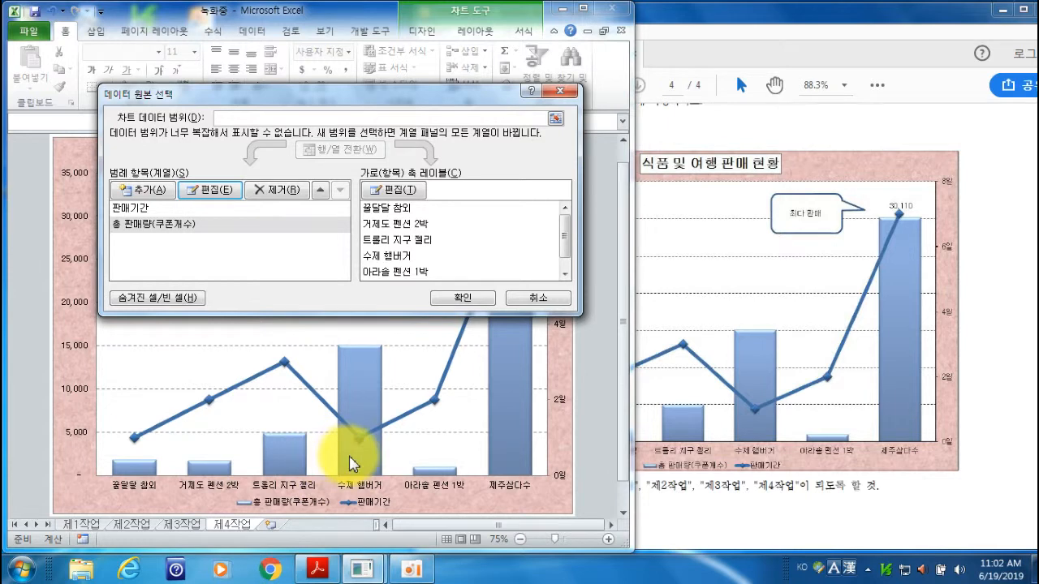
{"action": "left_click", "coordinate": [463, 297]}
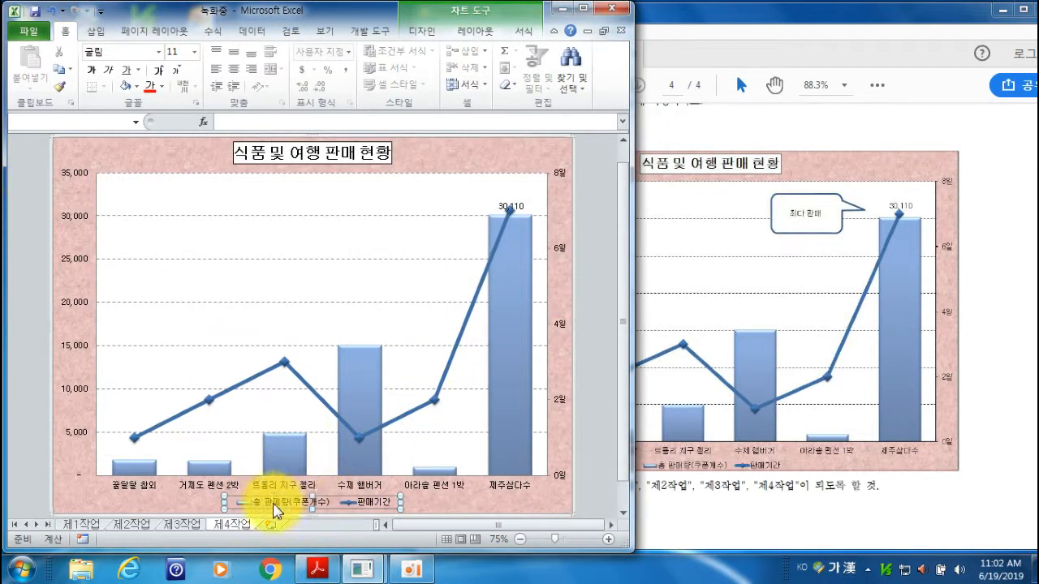
Examine the shape condition and the 최다 판매 callout of the sample chart in the PDF
{"action": "left_click", "coordinate": [986, 288]}
{"action": "scroll", "coordinate": [808, 333], "scroll_direction": "up", "scroll_amount": 3}
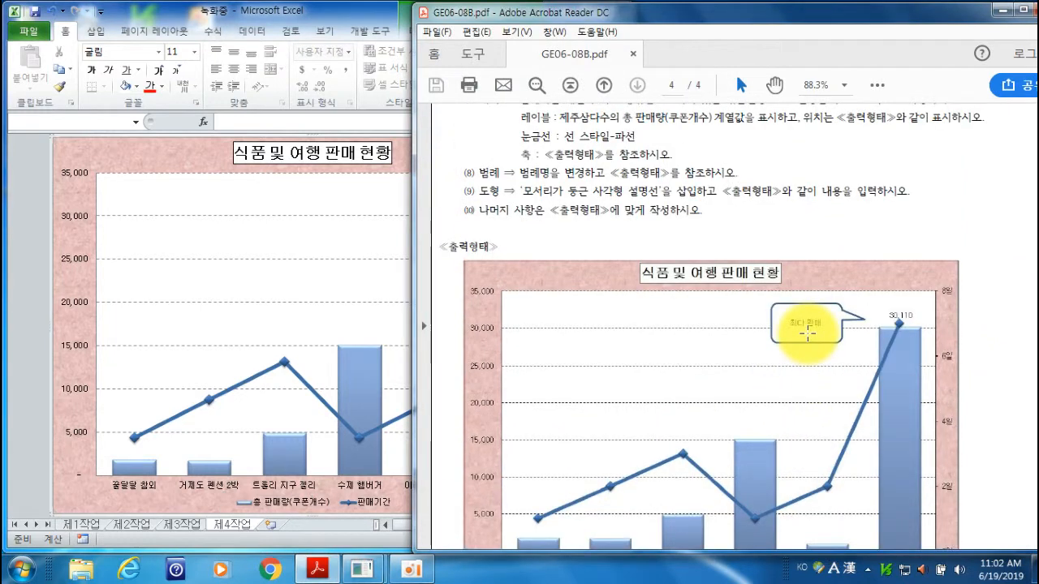